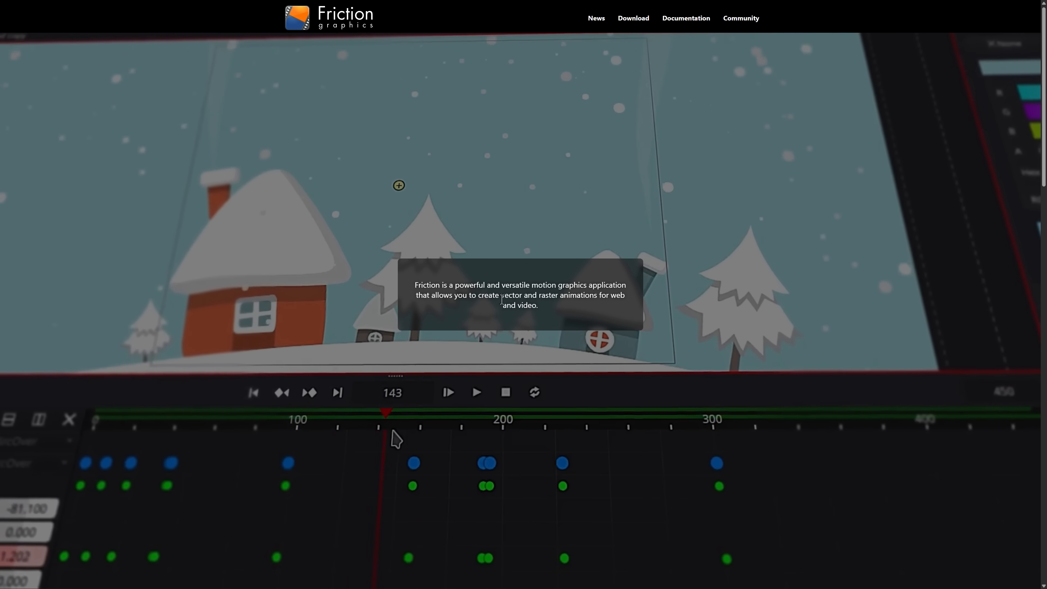
Step: Look through the feature overview on the Friction website down to the download section
scroll(566, 304, down, 2)
scroll(565, 300, down, 10)
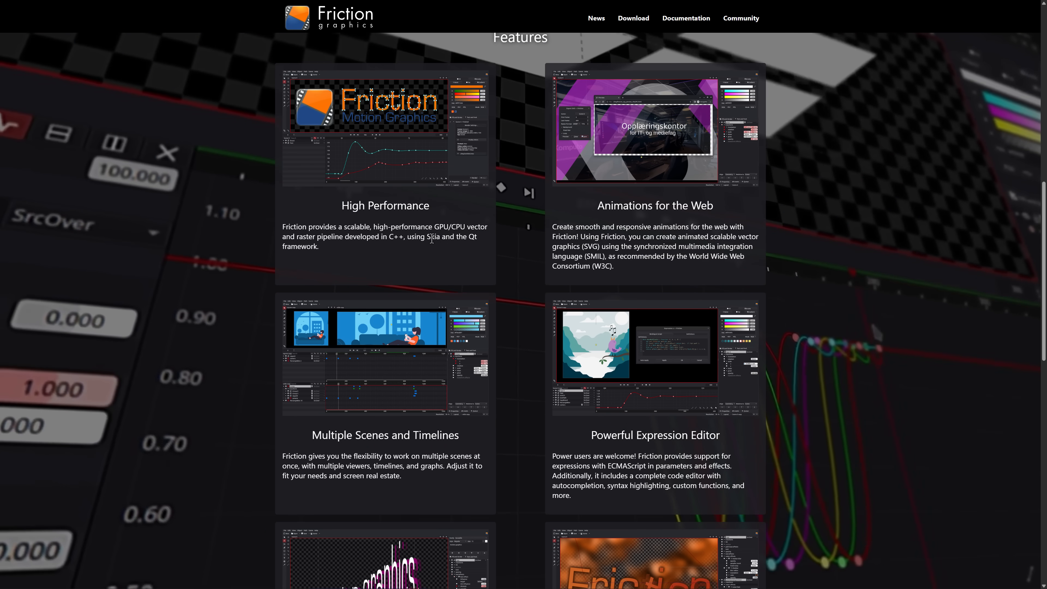
scroll(480, 241, down, 2)
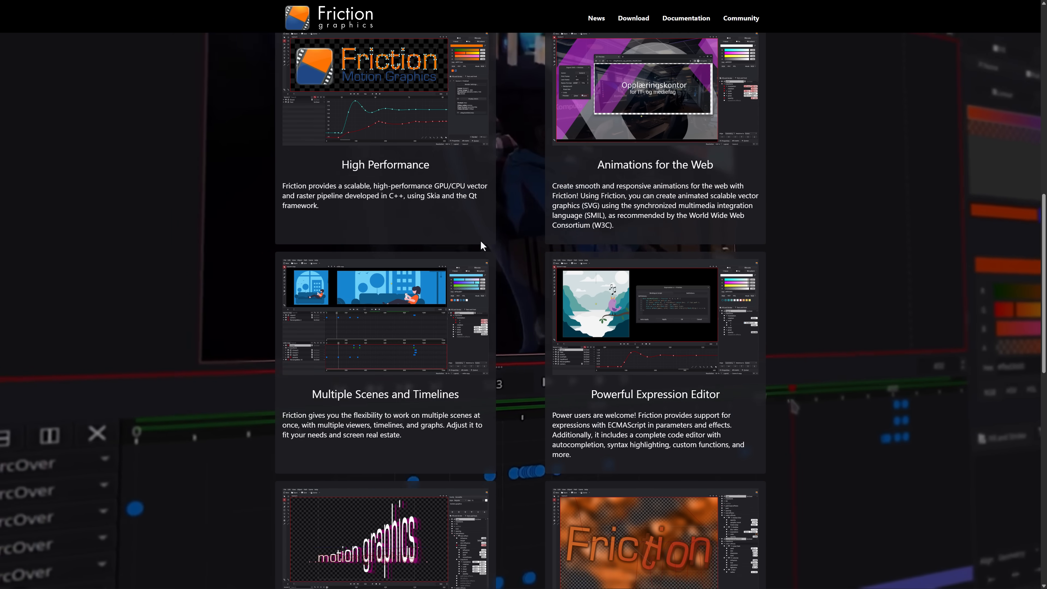
scroll(626, 119, up, 2)
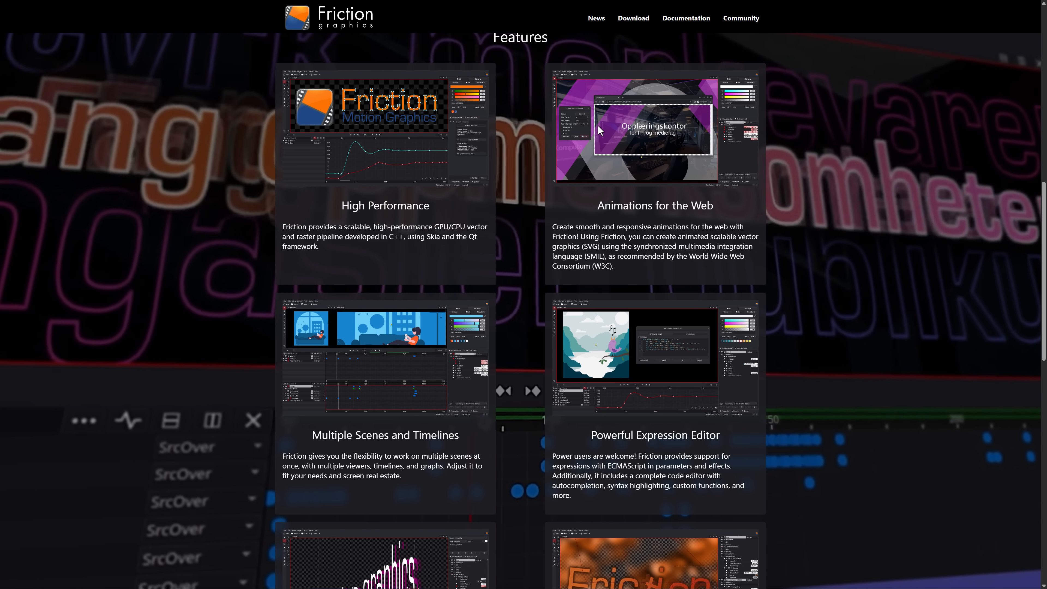
scroll(378, 249, down, 4)
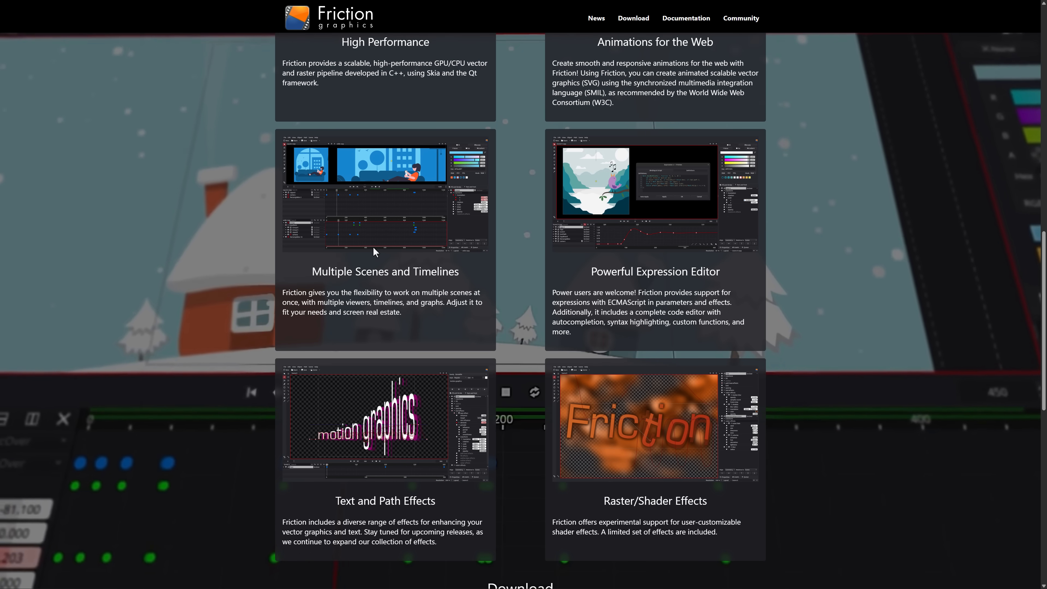
scroll(413, 270, down, 2)
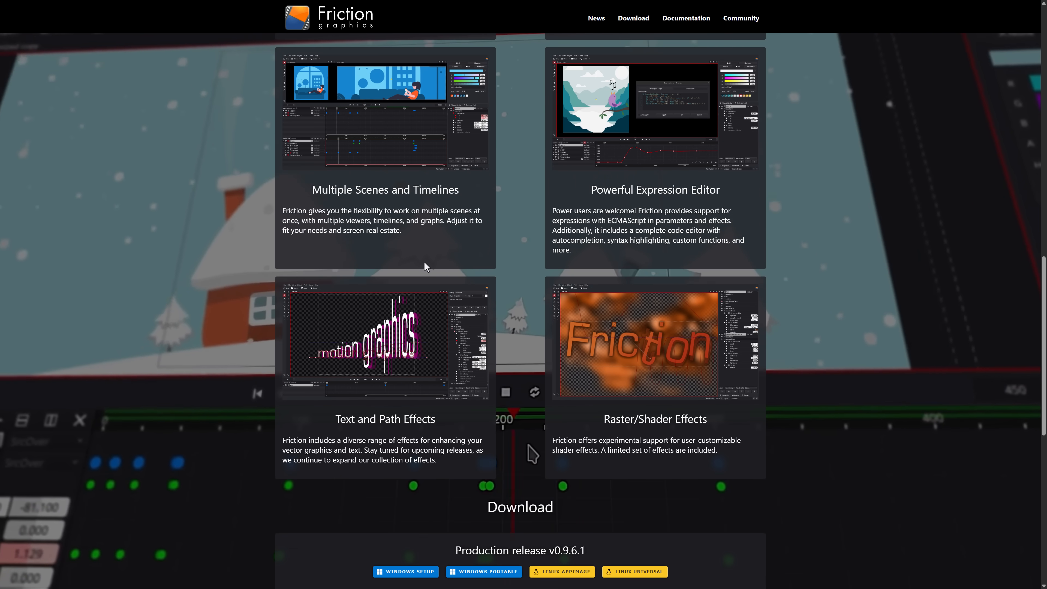
scroll(460, 225, down, 3)
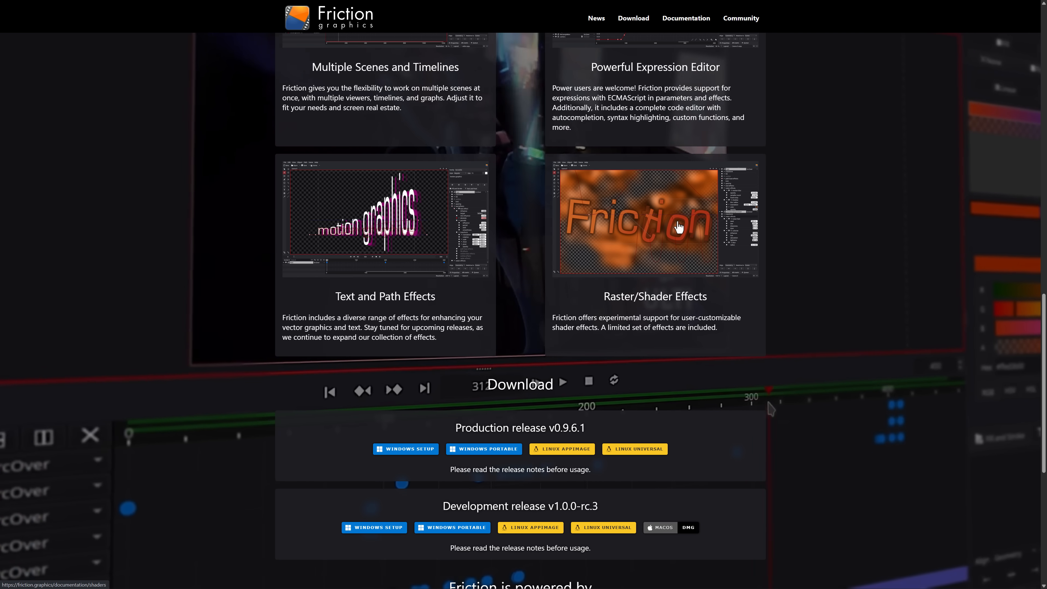
scroll(684, 217, down, 3)
scroll(576, 322, down, 2)
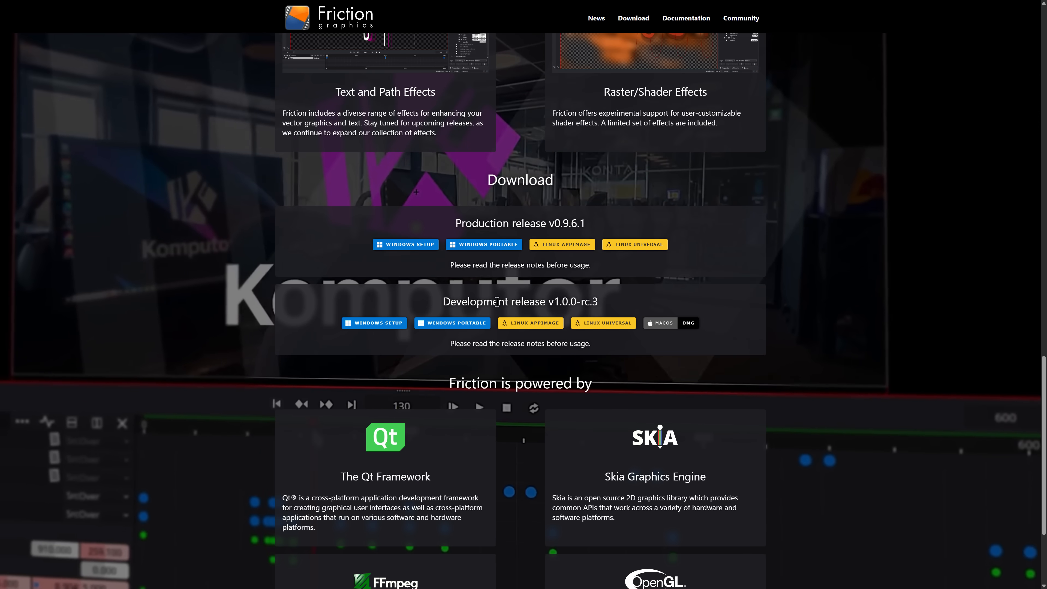
Step: Compare the production release v0.9.6.1 with the development release v1.0.0-rc.3, then return to the start of the page
drag(498, 302, 598, 302)
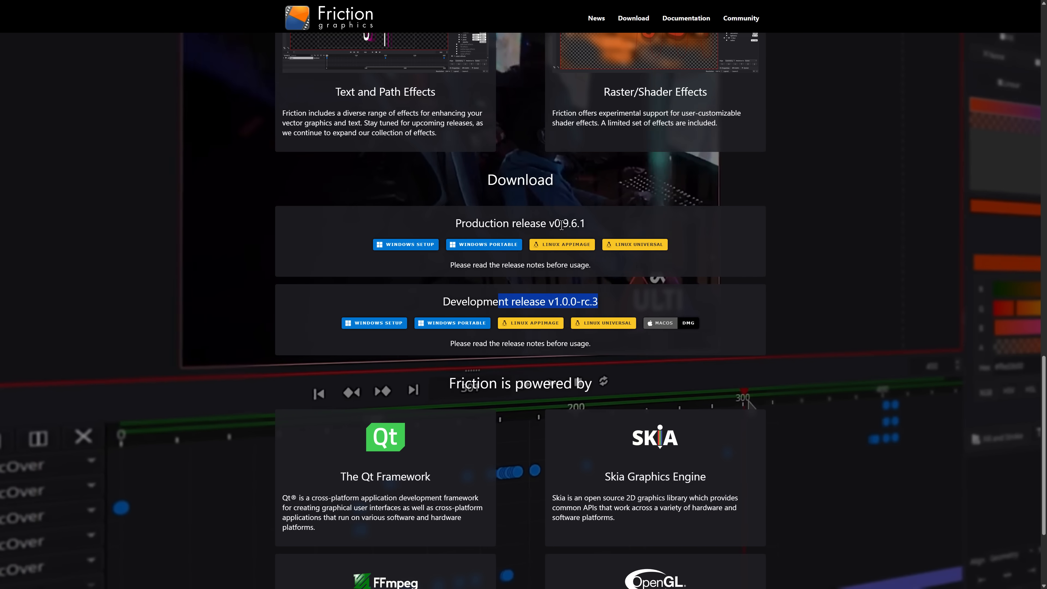
drag(610, 302, 509, 301)
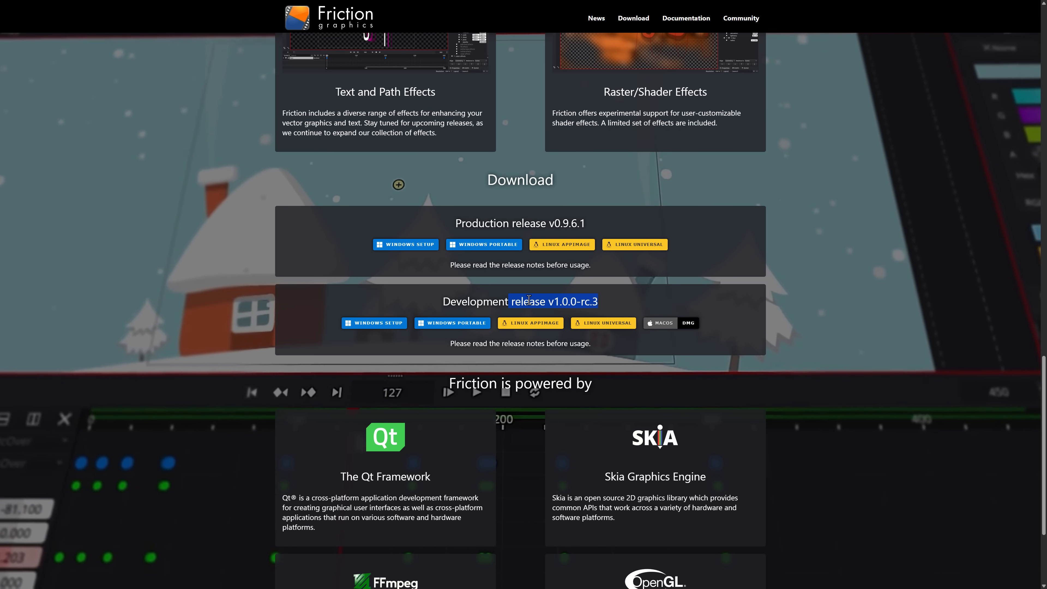
click(555, 303)
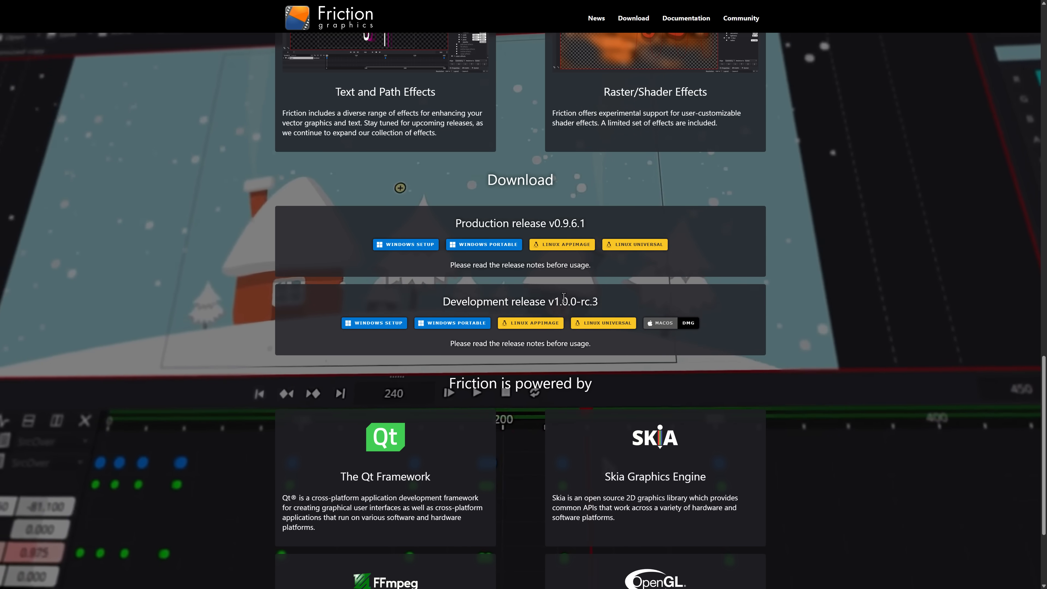
scroll(556, 302, up, 15)
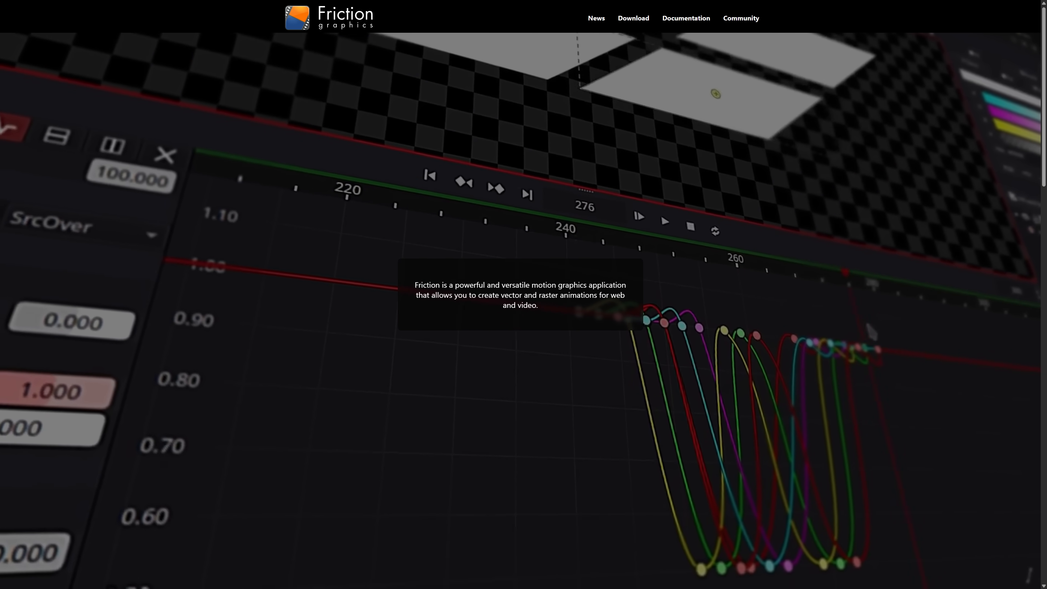
Step: Switch to Friction and create a new 1920 × 1080 scene at 30 fps, taking the browser out of full screen
key(alt+Tab)
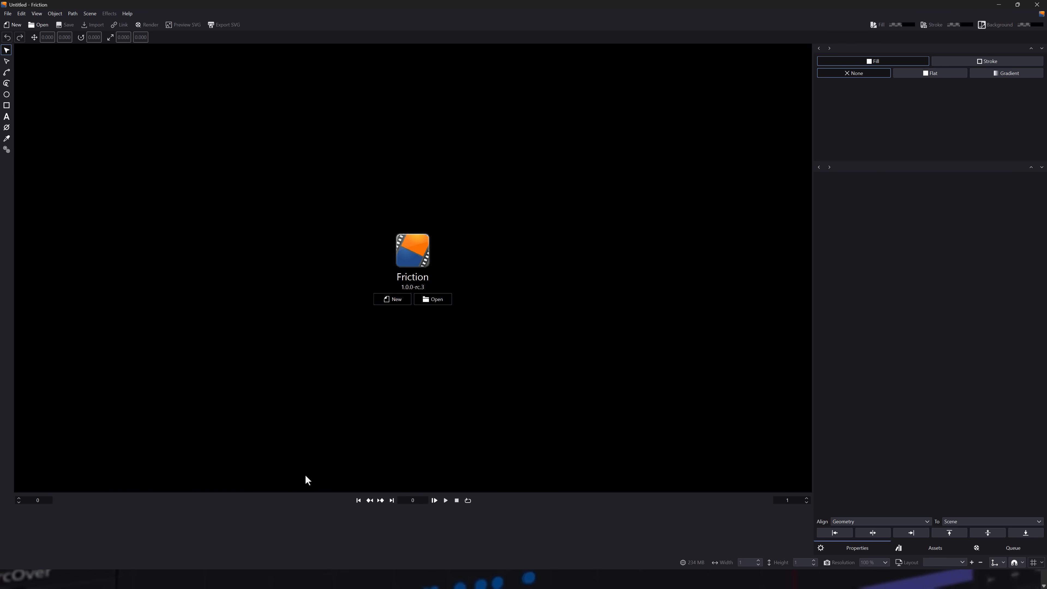
click(390, 300)
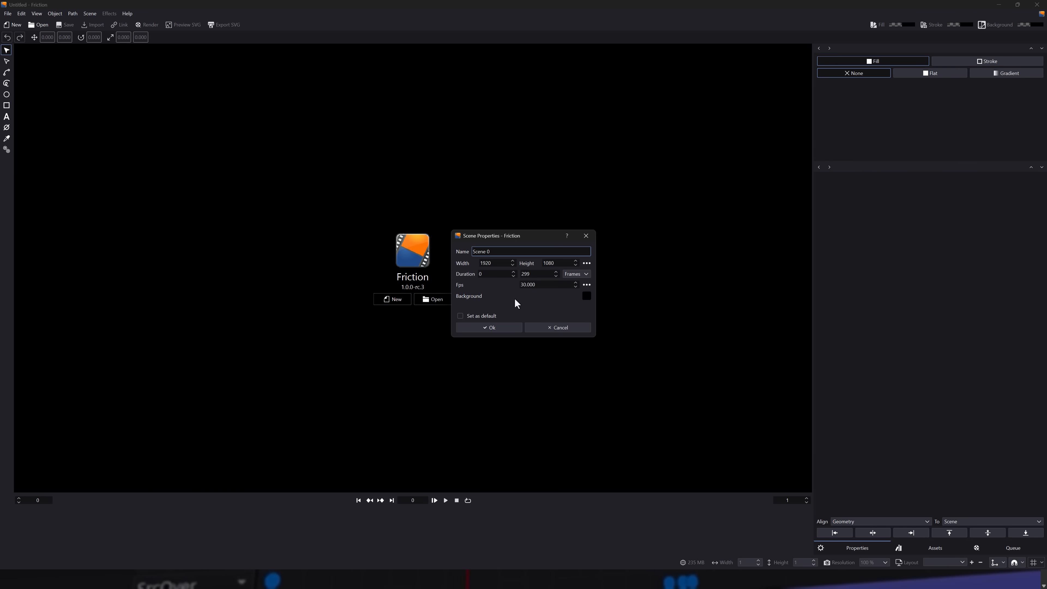
click(495, 328)
click(633, 585)
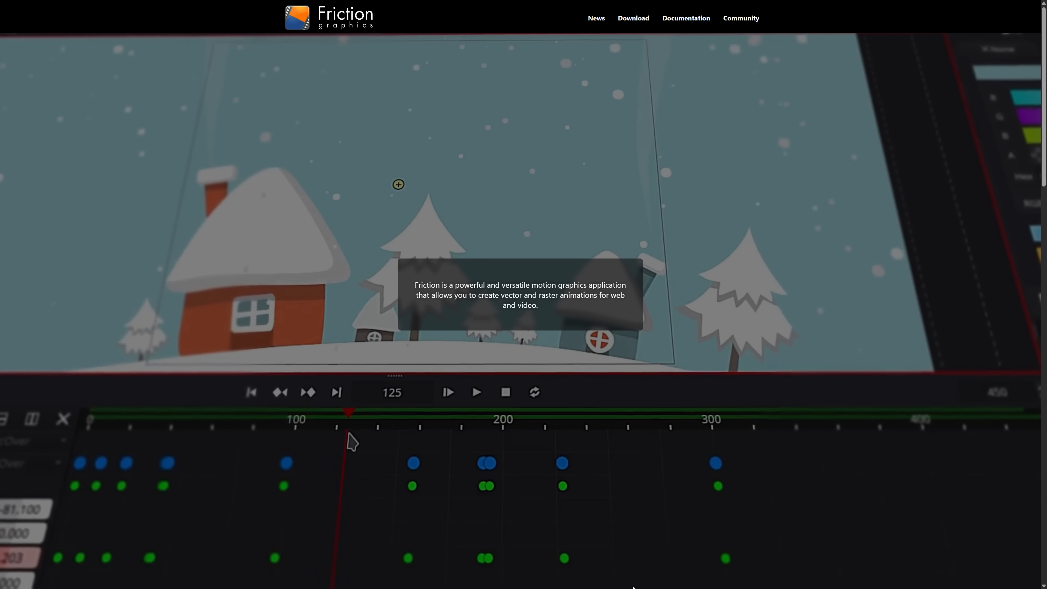
key(F11)
key(alt+Tab)
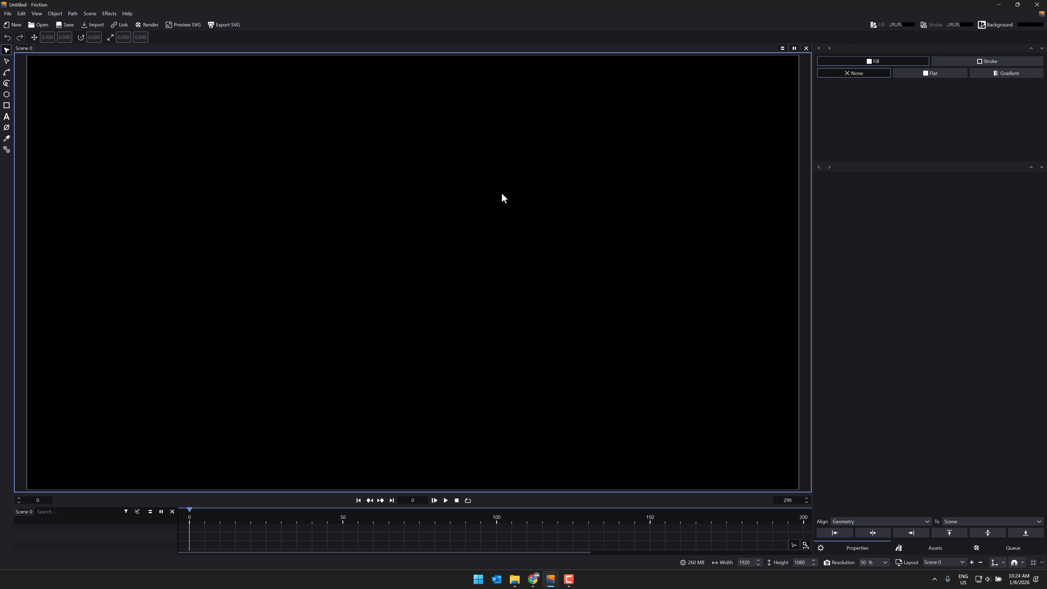
Step: Import the battlefield background image into the scene and position it to cover the whole canvas
scroll(502, 162, down, 5)
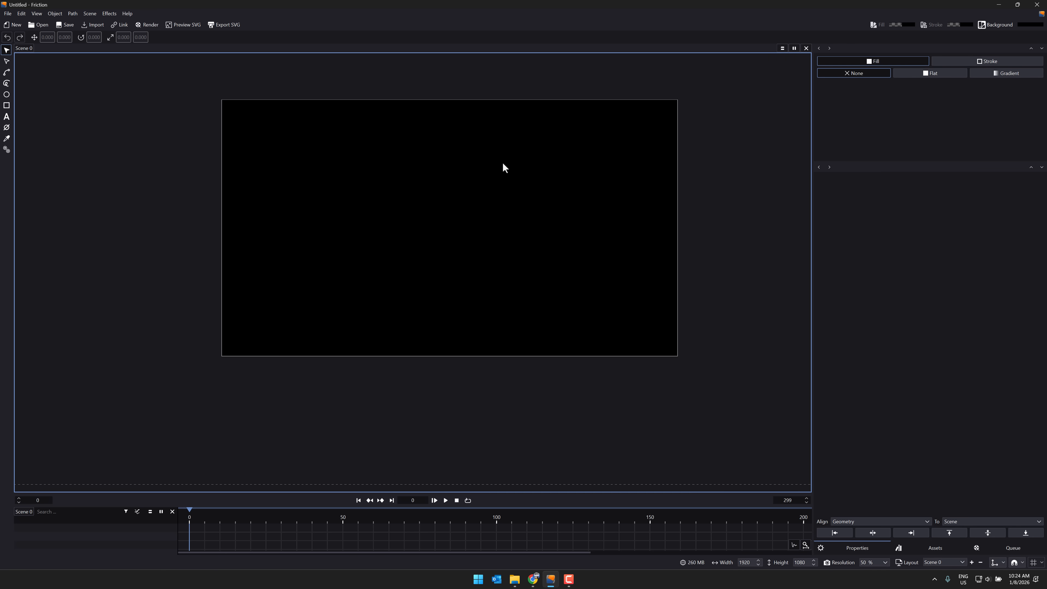
drag(497, 180, 460, 214)
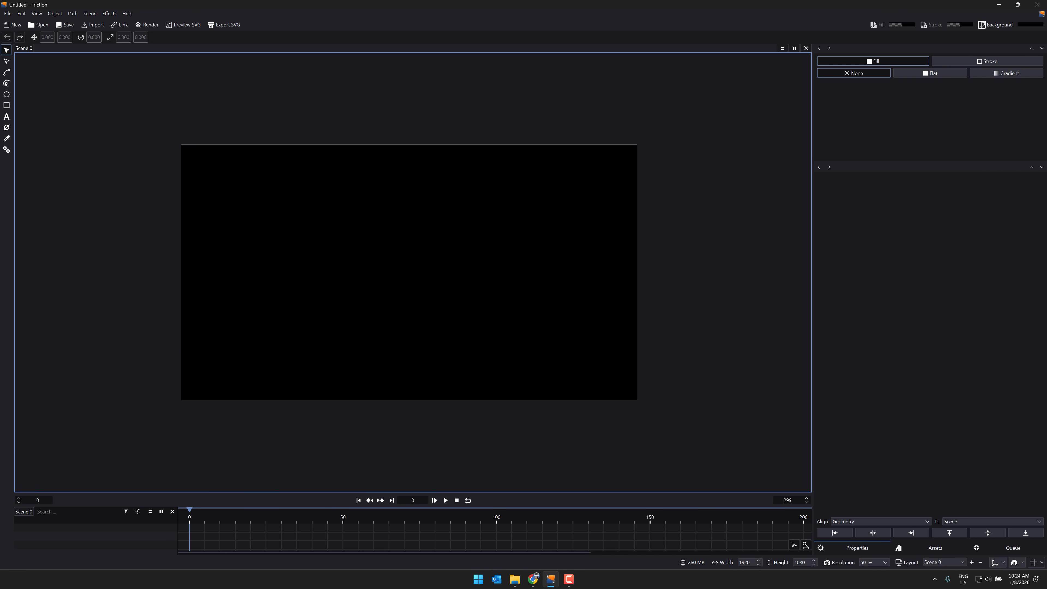
drag(0, 330, 261, 317)
drag(413, 375, 319, 193)
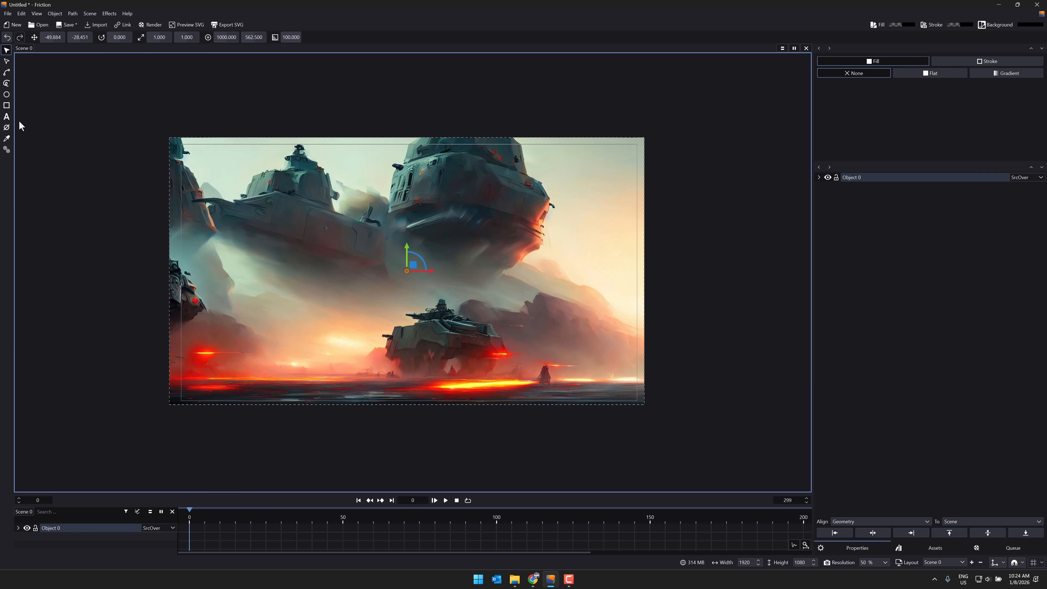
Step: Add a text object reading "Hello Cruel World" near the top of the scene
click(8, 118)
click(291, 168)
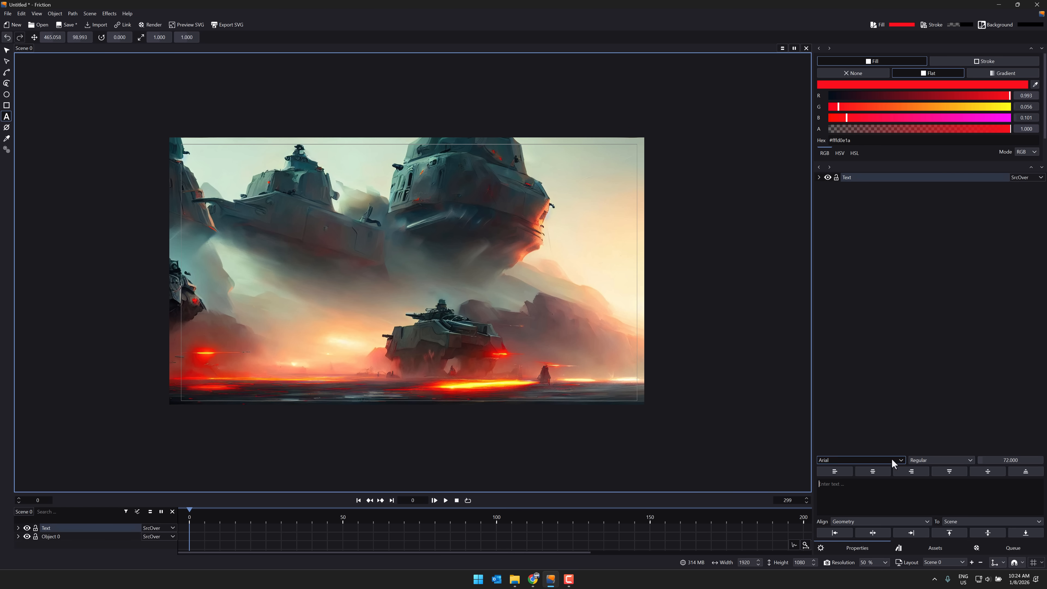
click(857, 497)
text(Hello Cruel World)
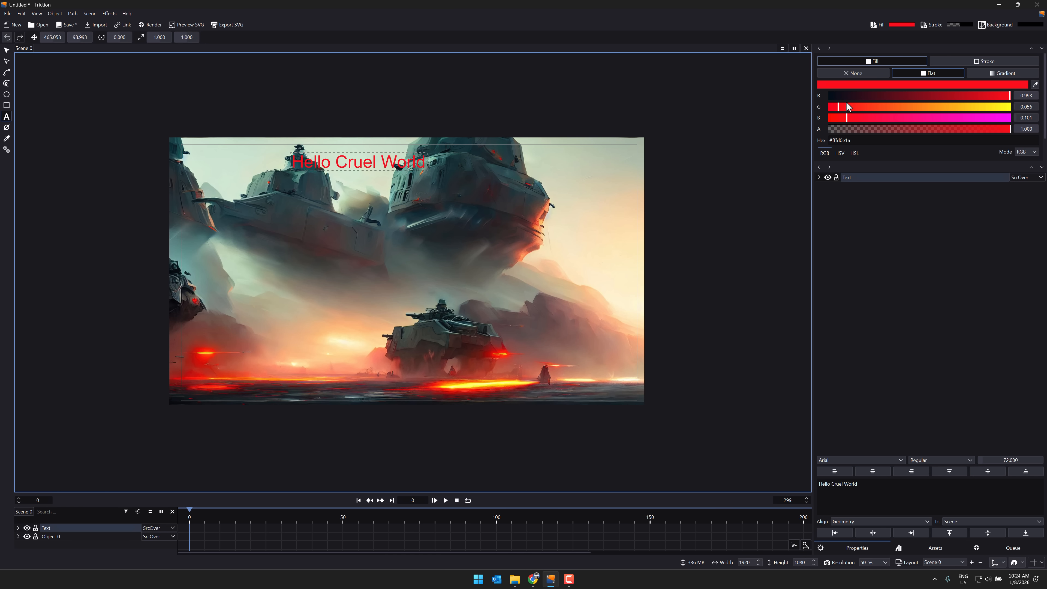
Step: Lower the red value of the text's fill to 0.047 and move the text to the scene's upper-right corner
drag(867, 96, 837, 95)
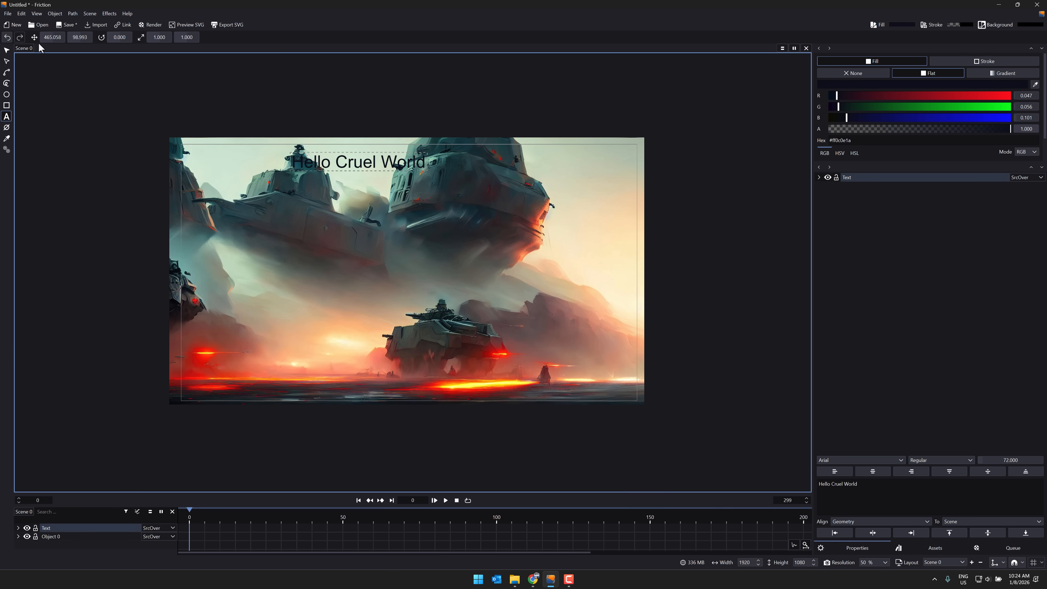
click(6, 50)
drag(363, 163, 582, 159)
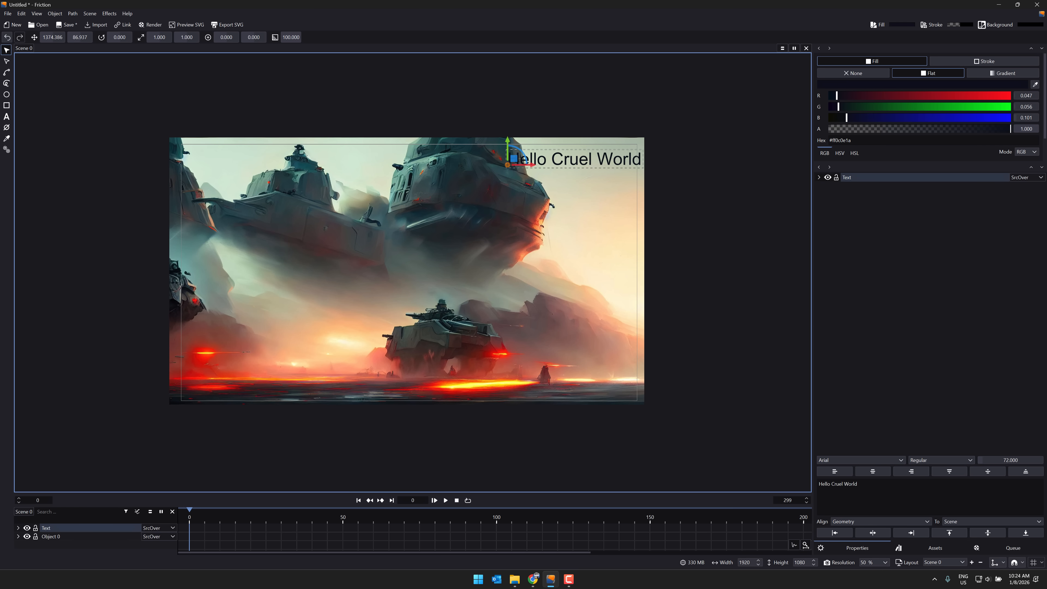
Step: Import the mech image, place it on the left side of the scene, and undo the extra move
drag(0, 405, 248, 296)
drag(350, 362, 286, 235)
drag(294, 281, 299, 266)
key(ctrl+z)
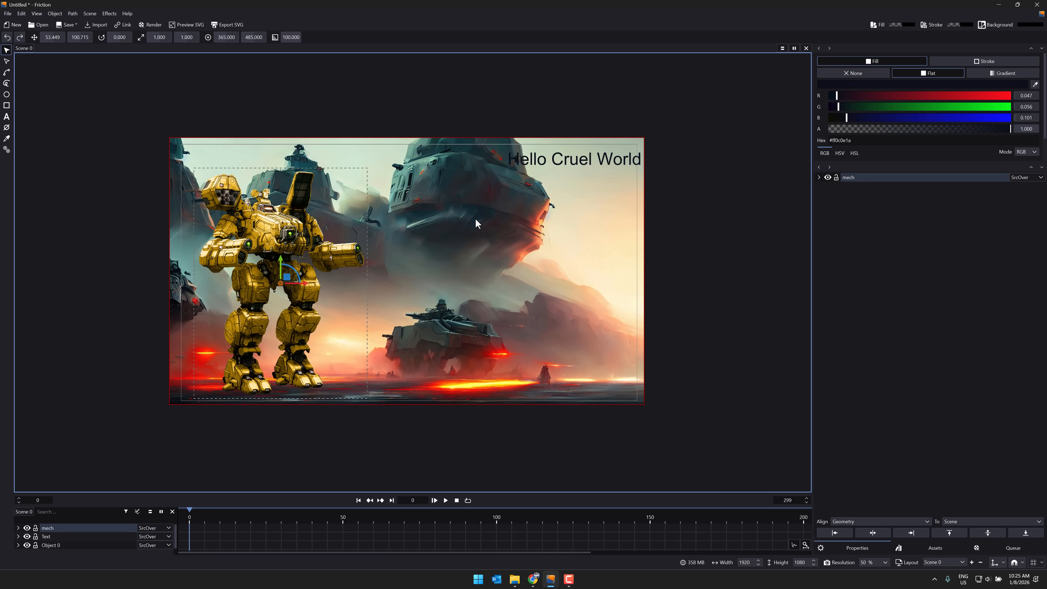
Step: Expand the mech's transform properties and reposition the mech to about X 1.8, Y 138.6
click(819, 178)
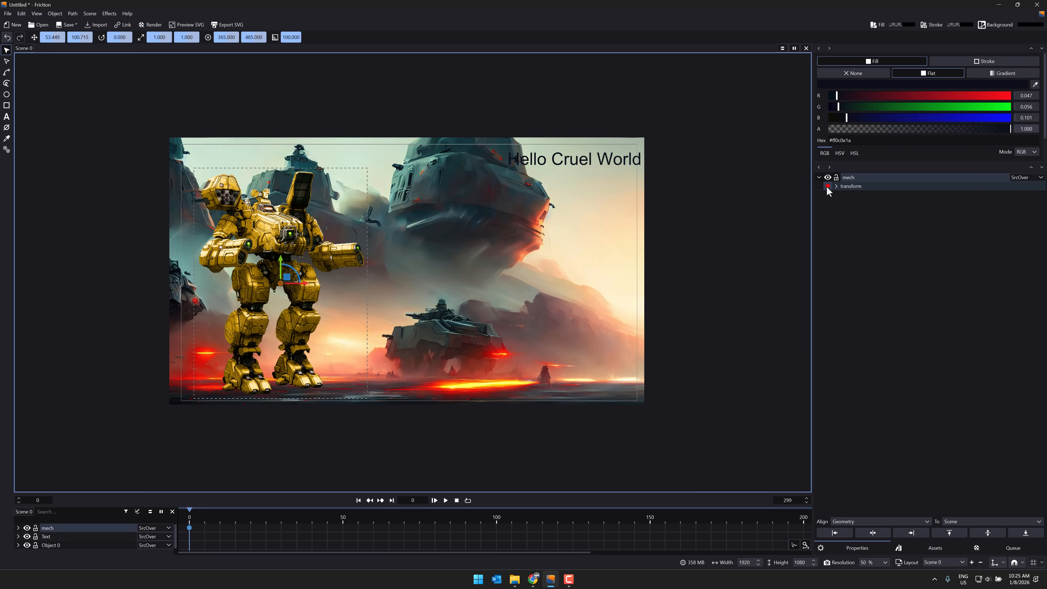
click(837, 186)
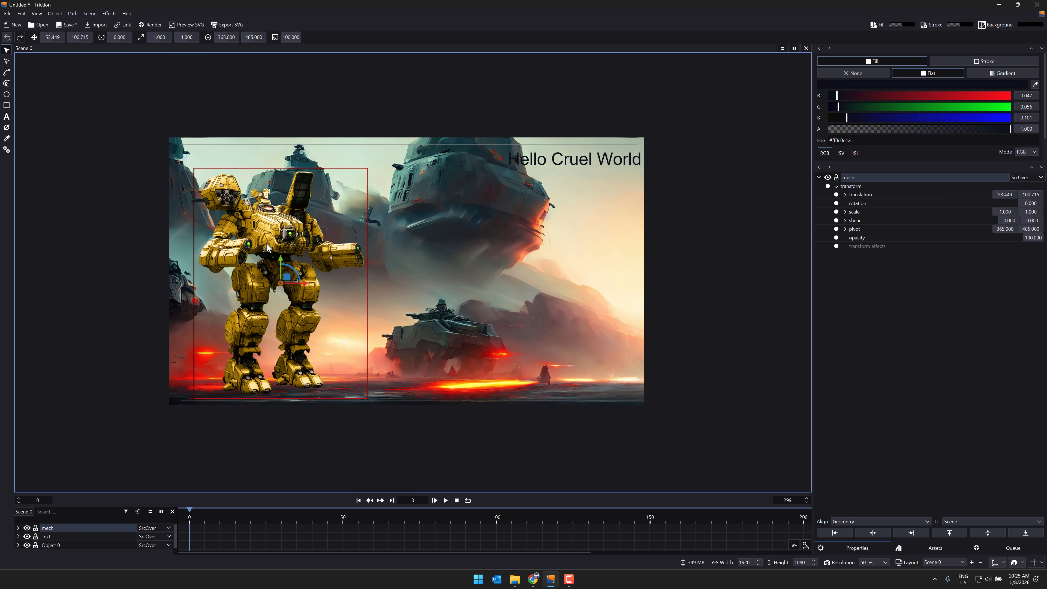
drag(264, 254, 244, 261)
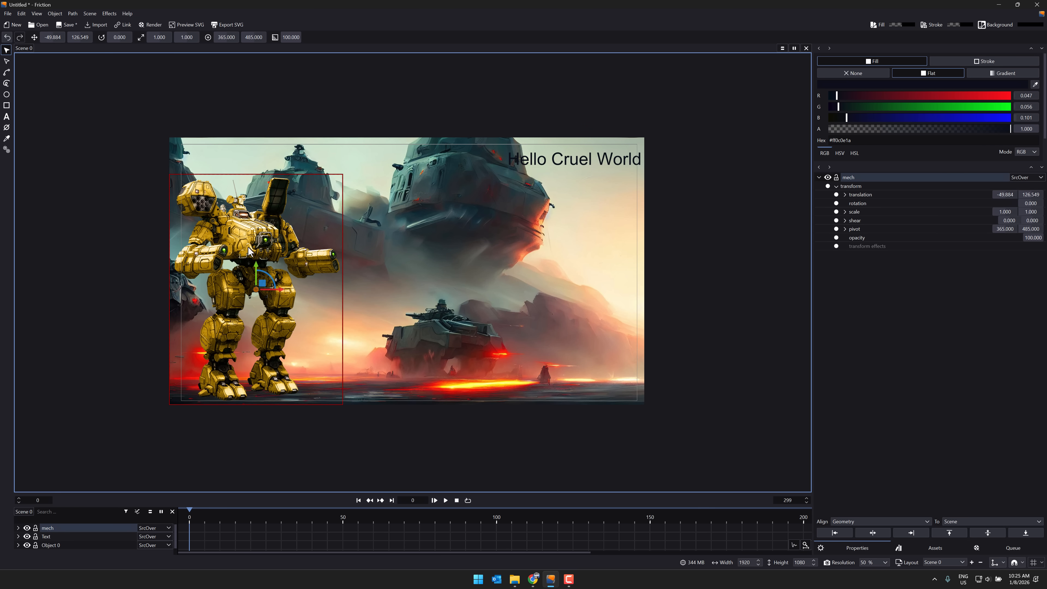
drag(248, 251, 261, 254)
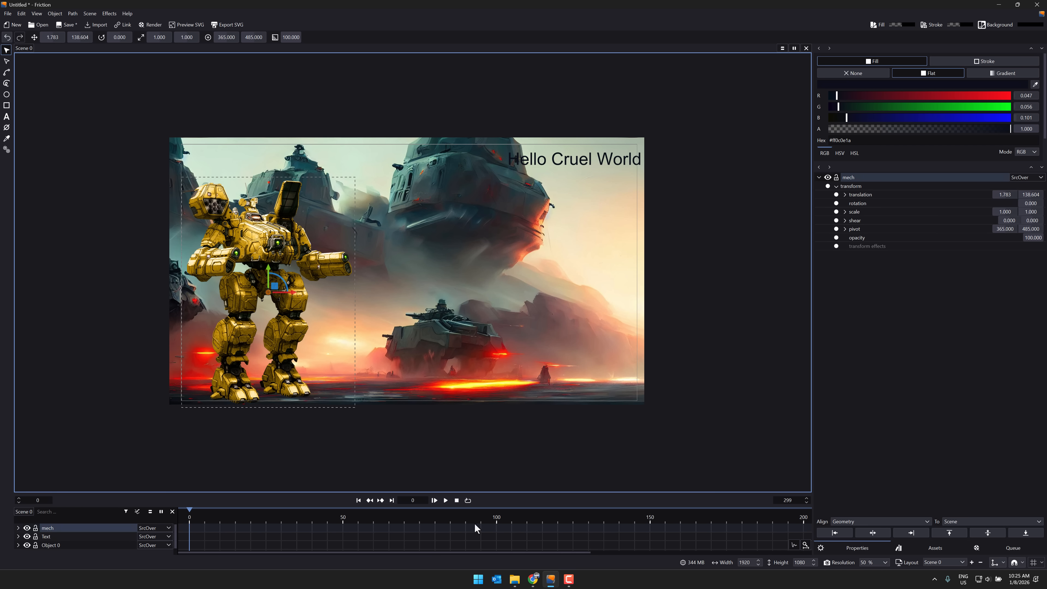
Step: Set the scene's end frame to 100
click(793, 500)
text(100)
key(Return)
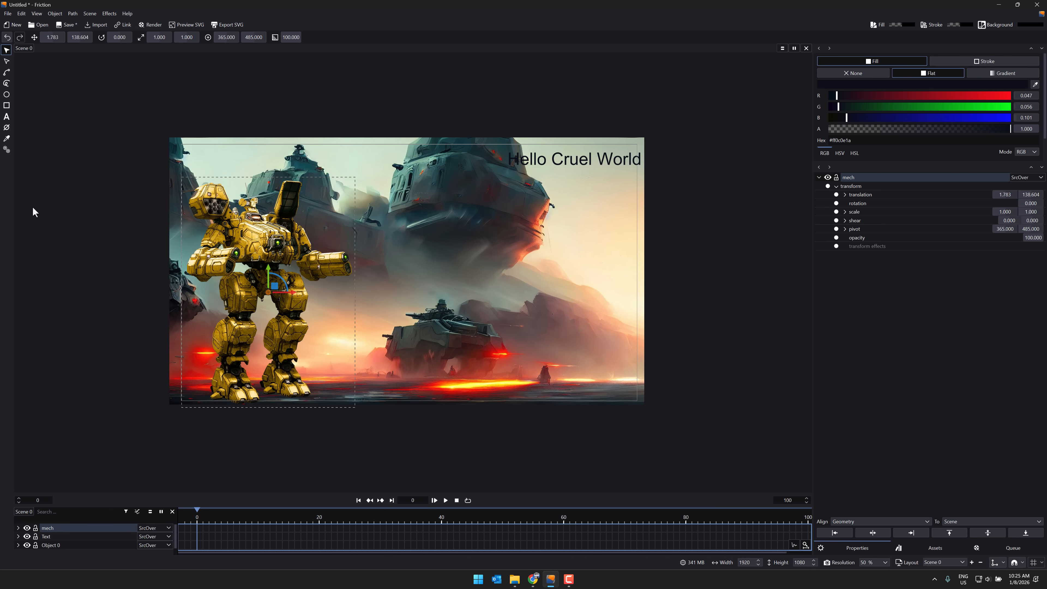
Step: Draw a straight path from the mech's gun barrel up to the right edge of the scene
click(7, 72)
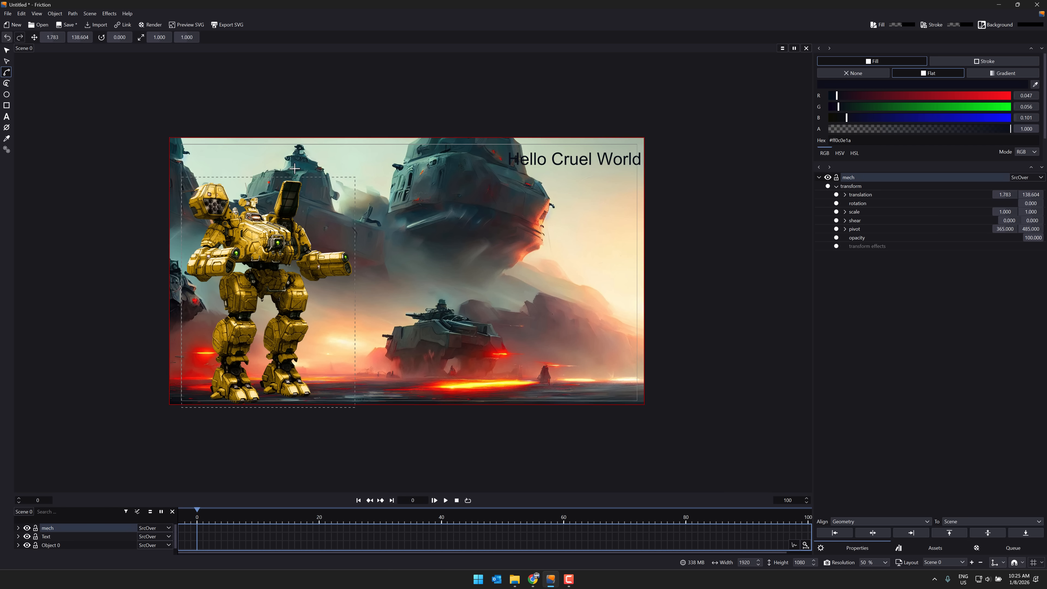
click(346, 256)
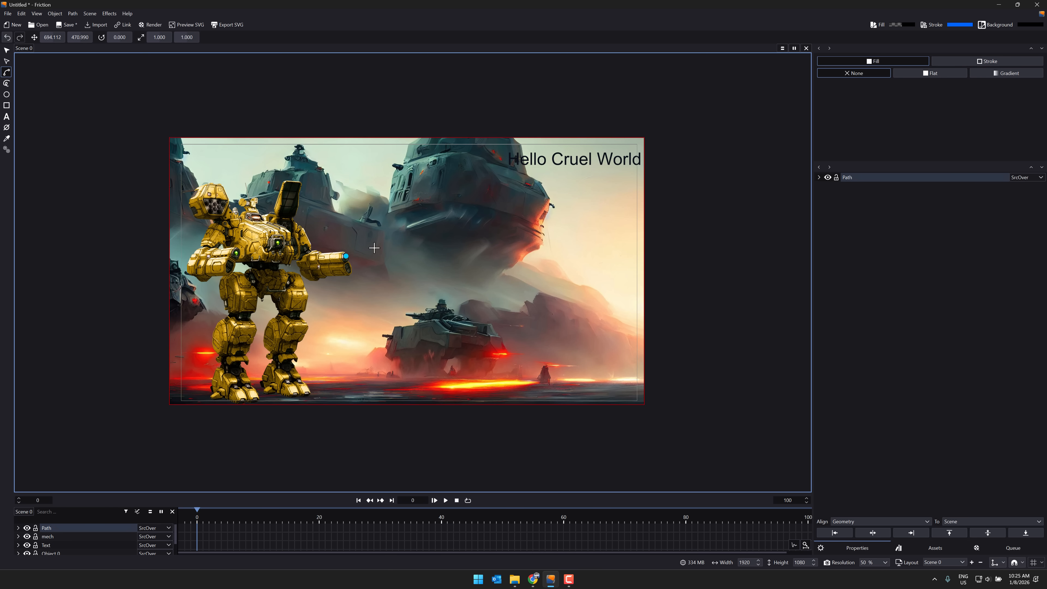
click(646, 187)
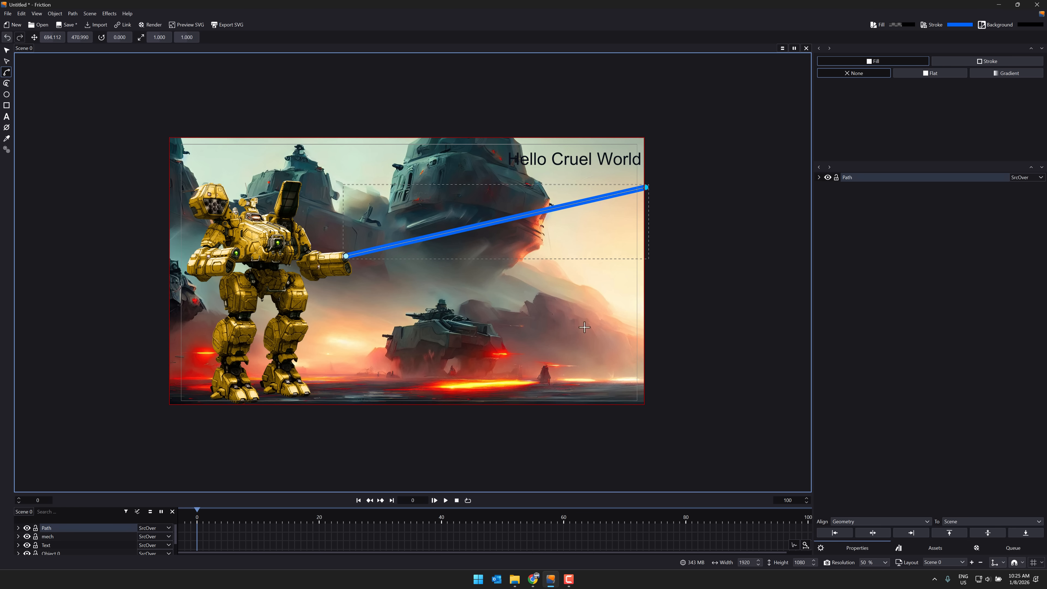
Step: Expand the blue path's properties and add a Sub-Path path effect to it
click(818, 177)
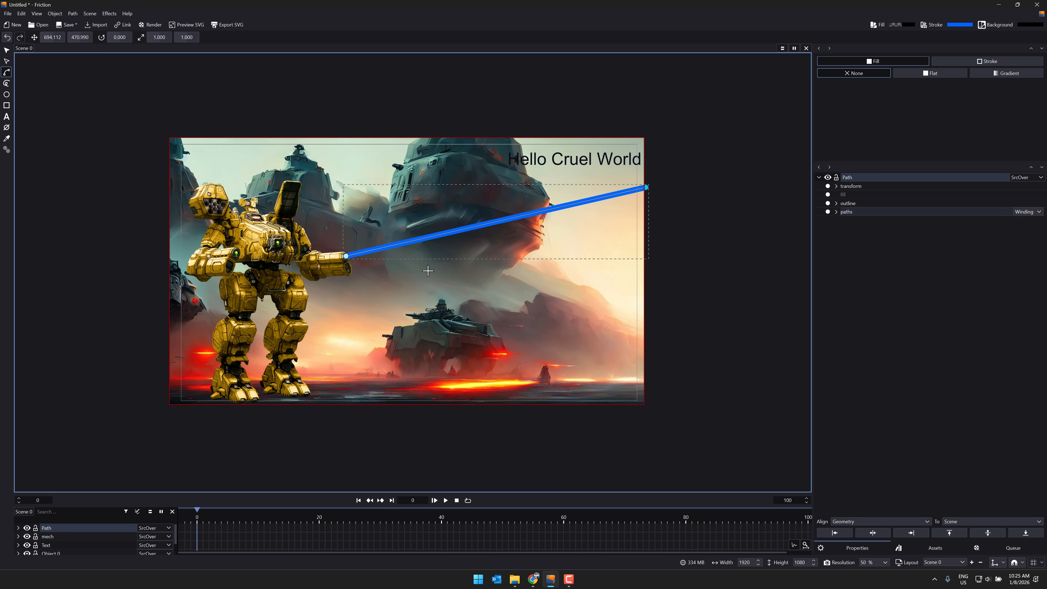
right_click(436, 235)
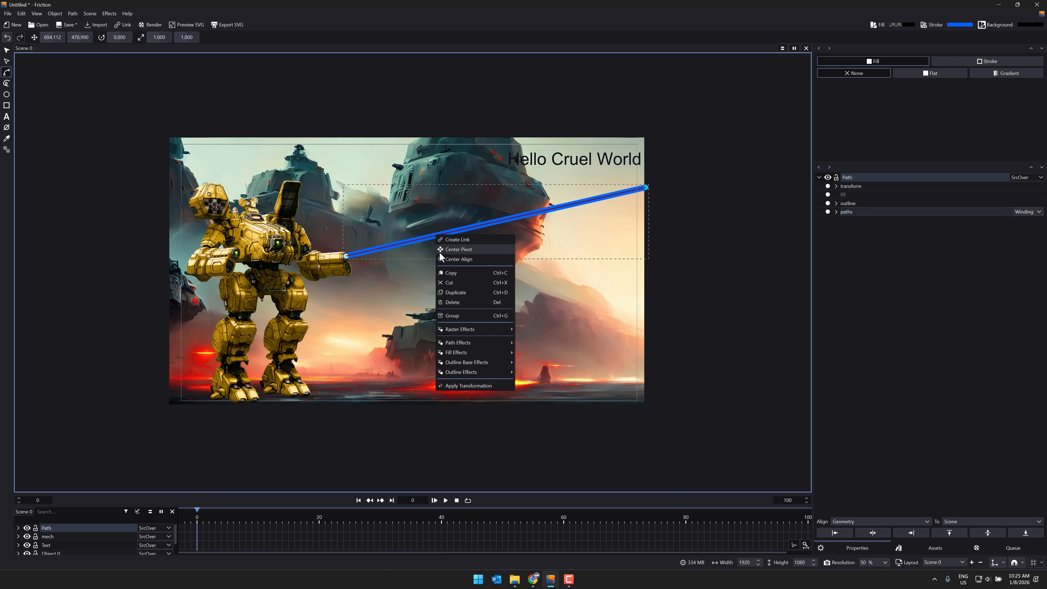
mouse_move(458, 343)
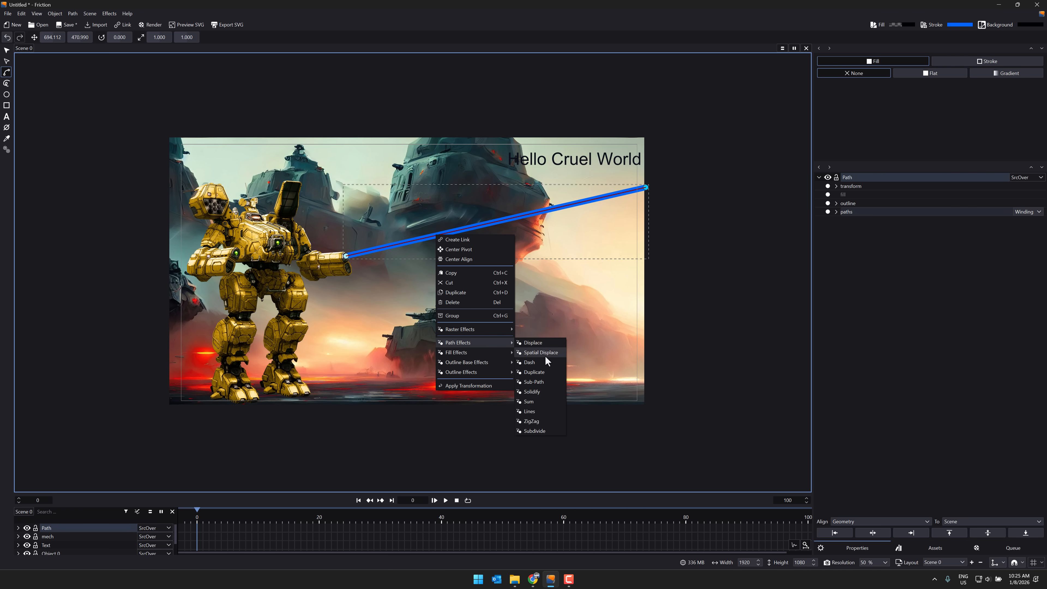
click(542, 382)
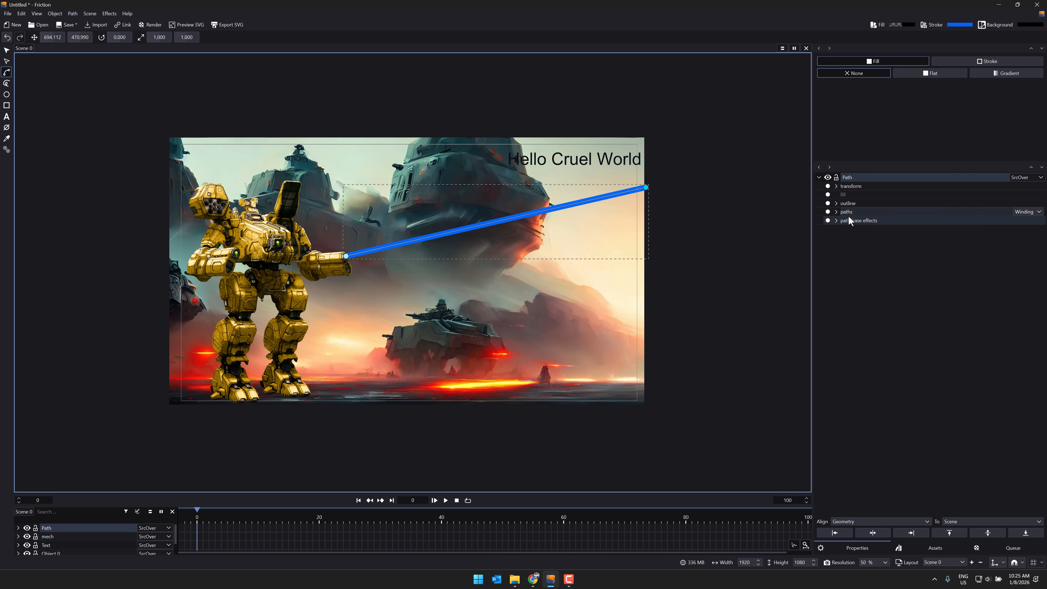
Step: Expand the laser path's paths and path base effects groups and the settings of its sub-path effect
click(836, 212)
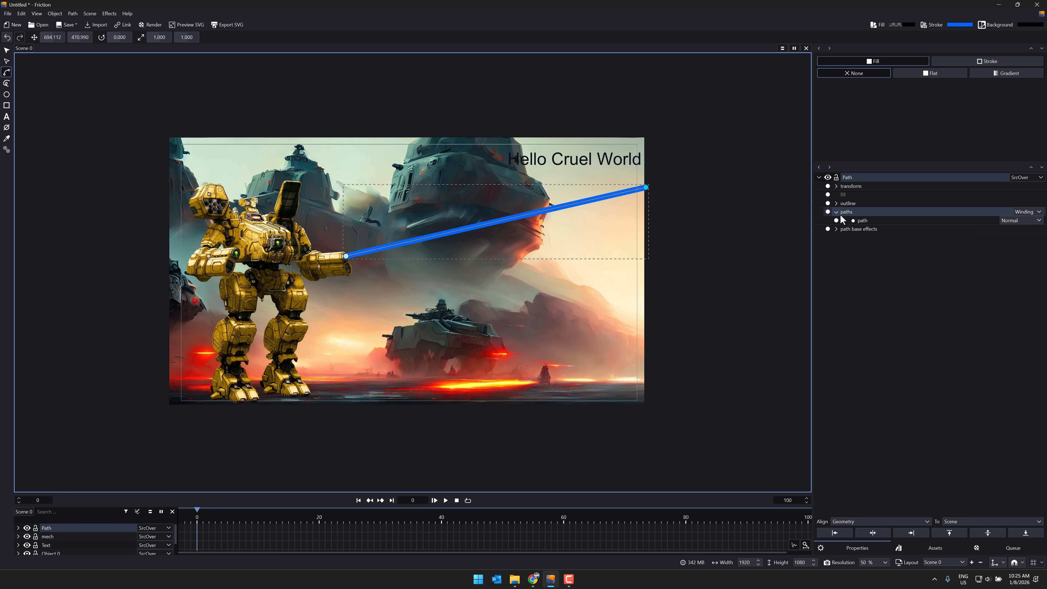
click(837, 229)
click(845, 238)
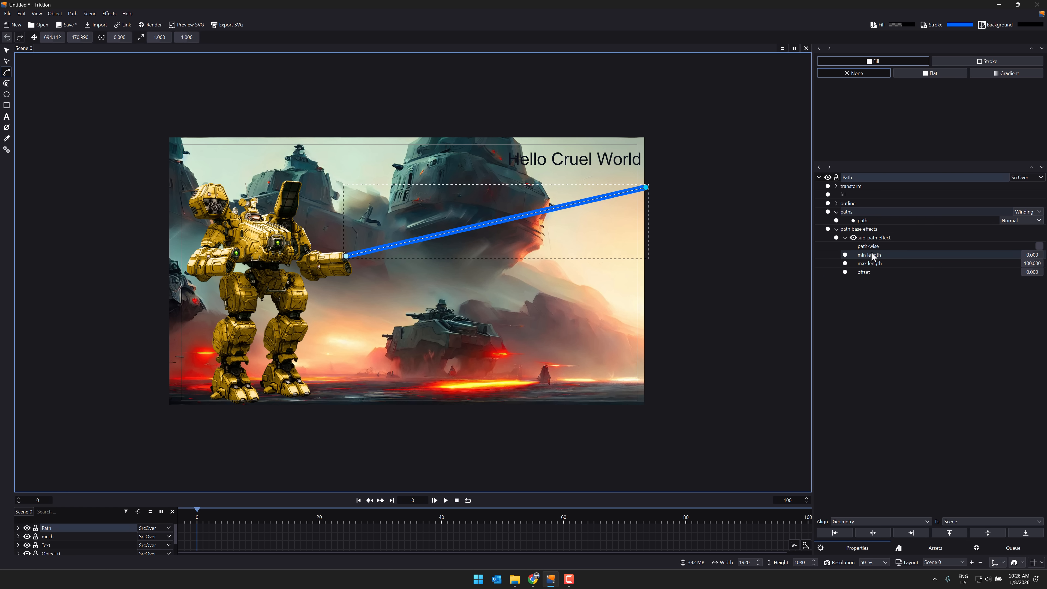
Step: Try other max length values on the sub-path effect, ending with the max length at 100
mouse_move(1031, 264)
mouse_down()
mouse_move(992, 264)
mouse_move(1046, 264)
mouse_up()
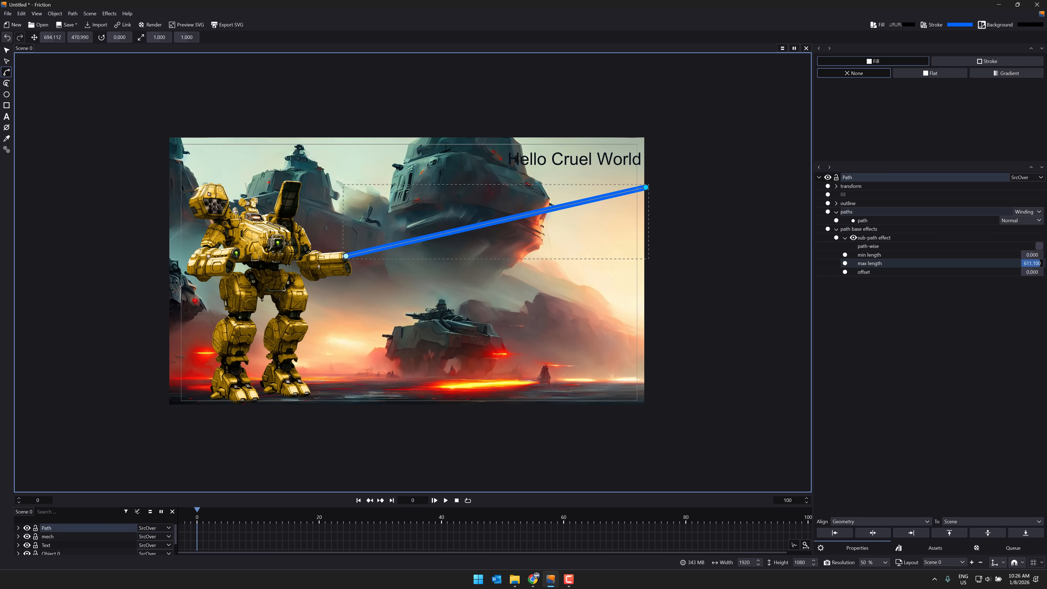
drag(1032, 264, 1032, 264)
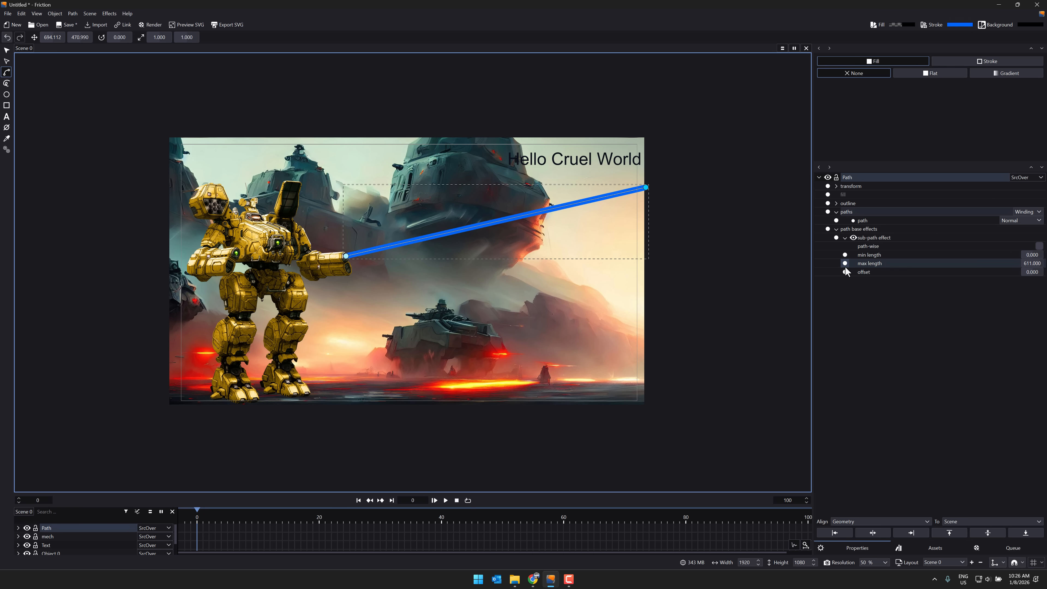
mouse_move(1032, 264)
mouse_down()
mouse_move(1012, 264)
mouse_move(1032, 264)
mouse_up()
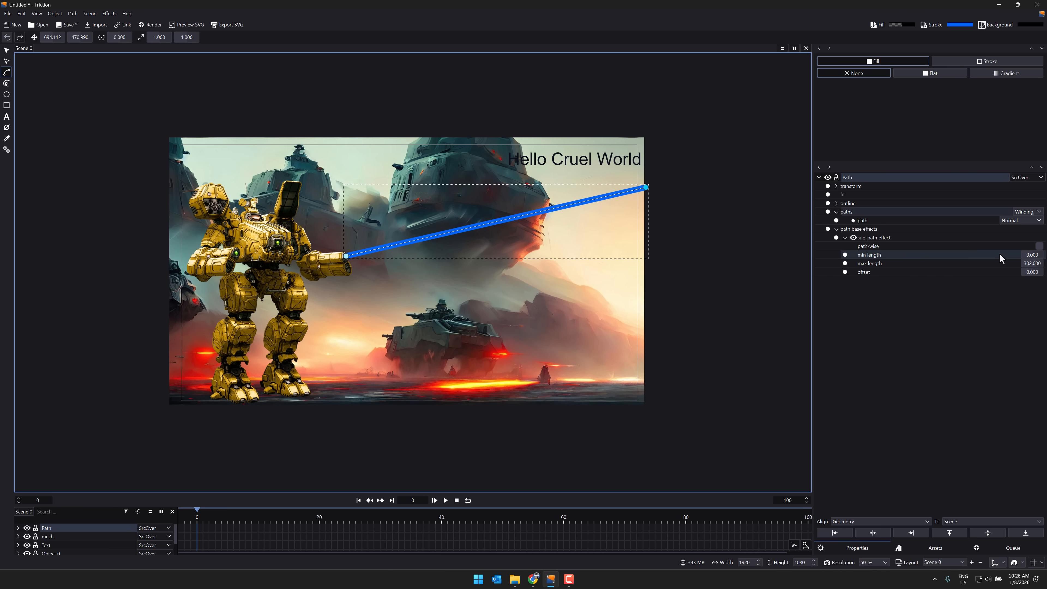
text(100)
key(Return)
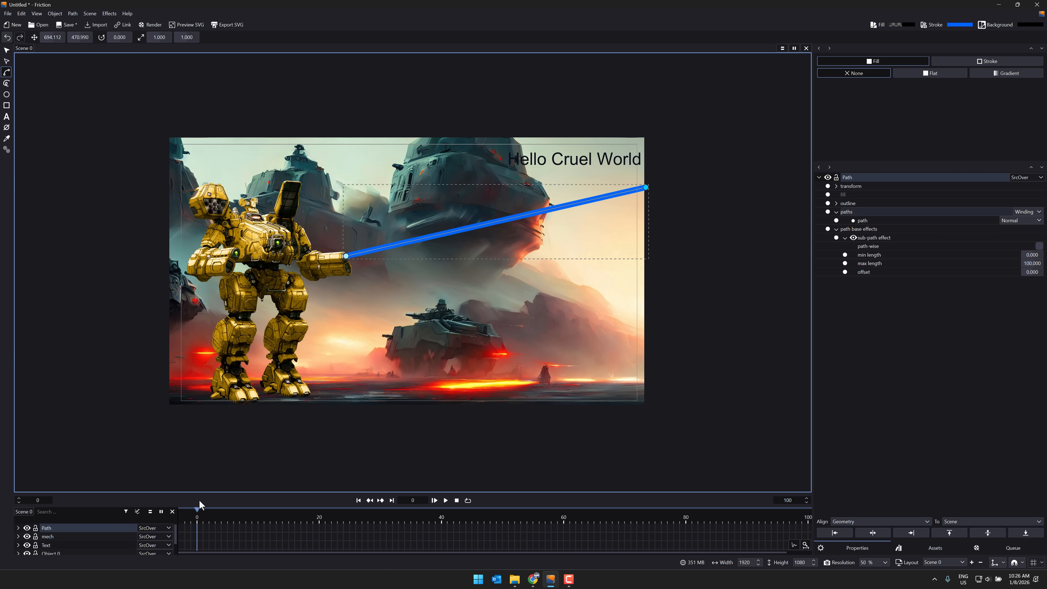
Step: Keyframe the sub-path effect's max length at 0 on frame 0 and at 100 on frame 40
click(1032, 263)
key(Return)
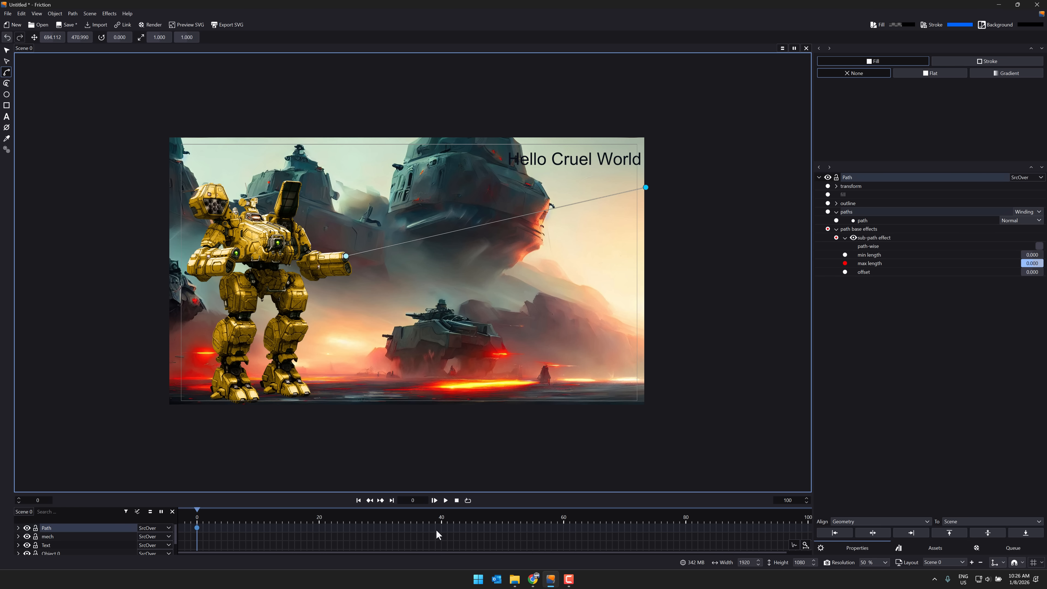
click(441, 519)
click(442, 529)
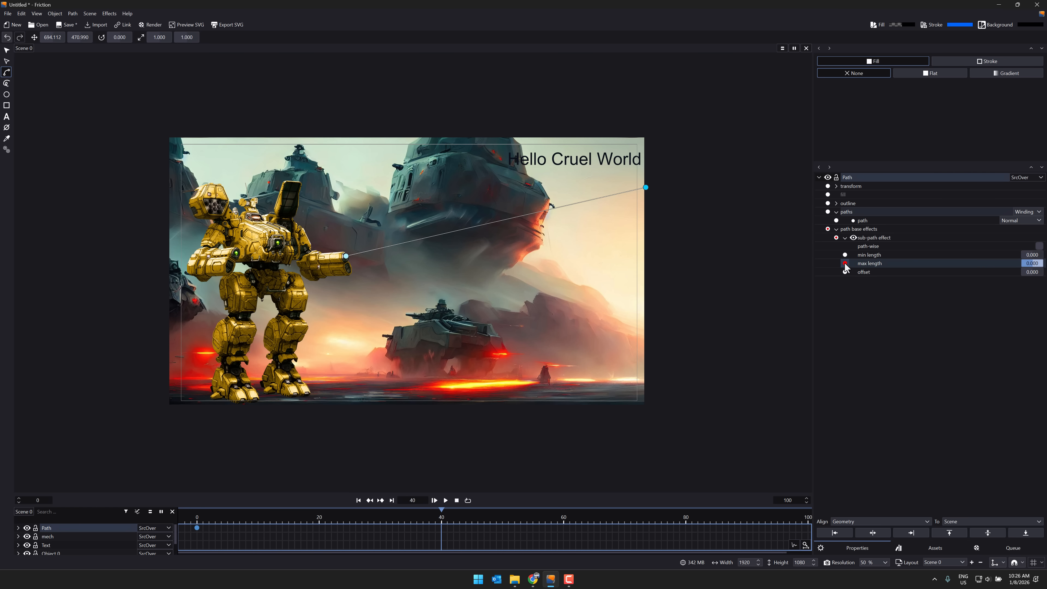
click(1027, 263)
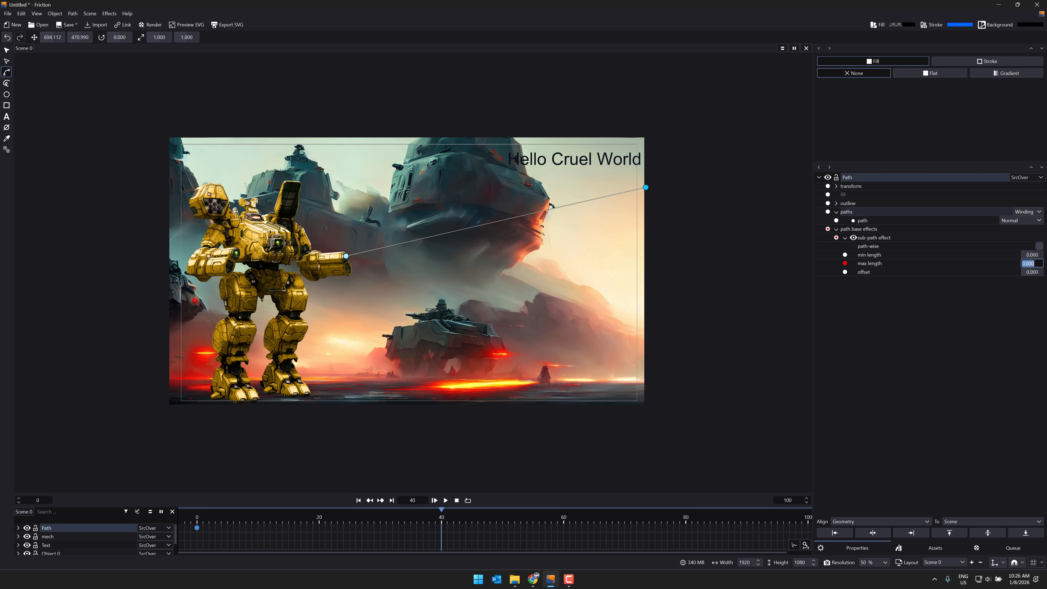
key(Return)
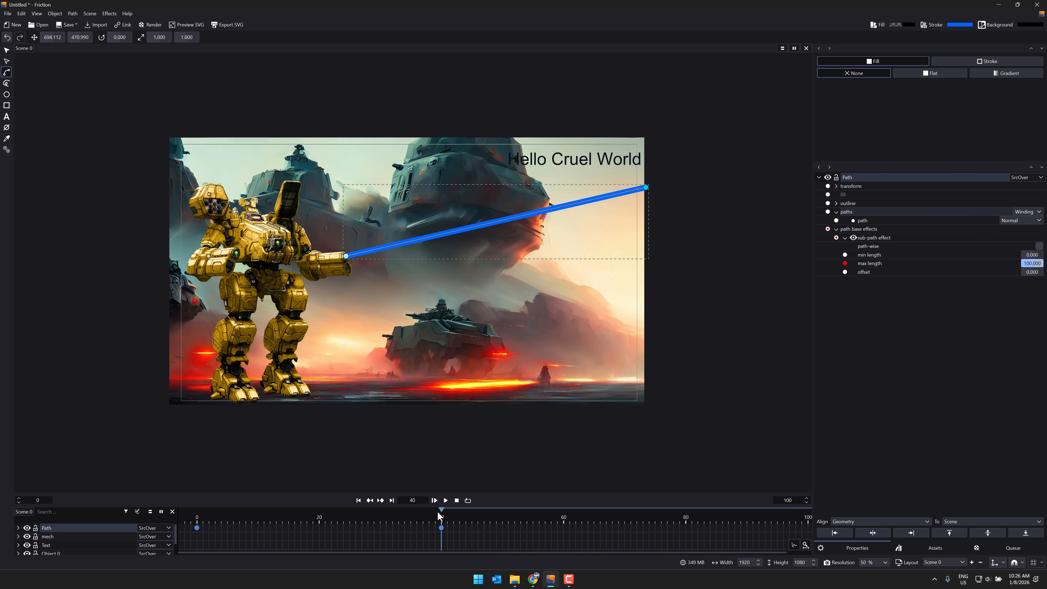
Step: Preview the laser animation and move the max length end keyframe from frame 40 to frame 20
drag(437, 510, 178, 512)
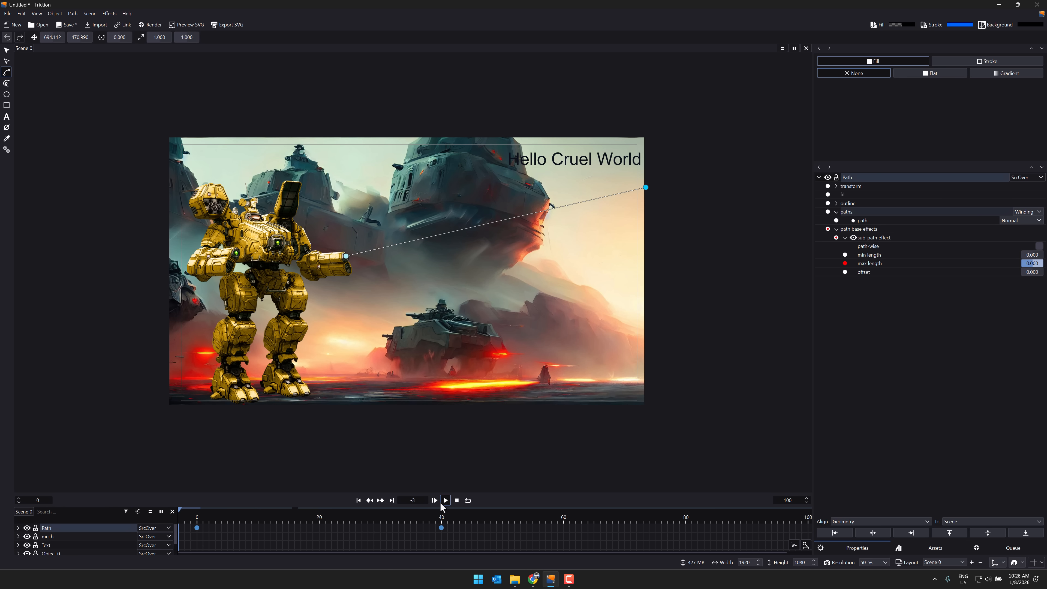
click(446, 500)
drag(441, 527, 319, 528)
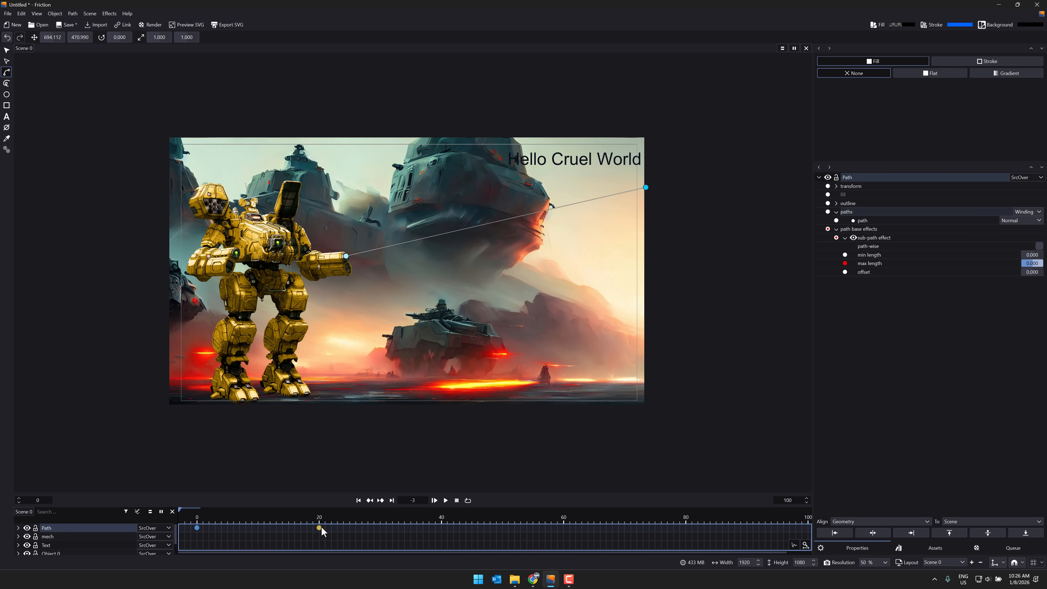
Step: Play the animation again from the first frame to check the timing of the laser shot
click(446, 500)
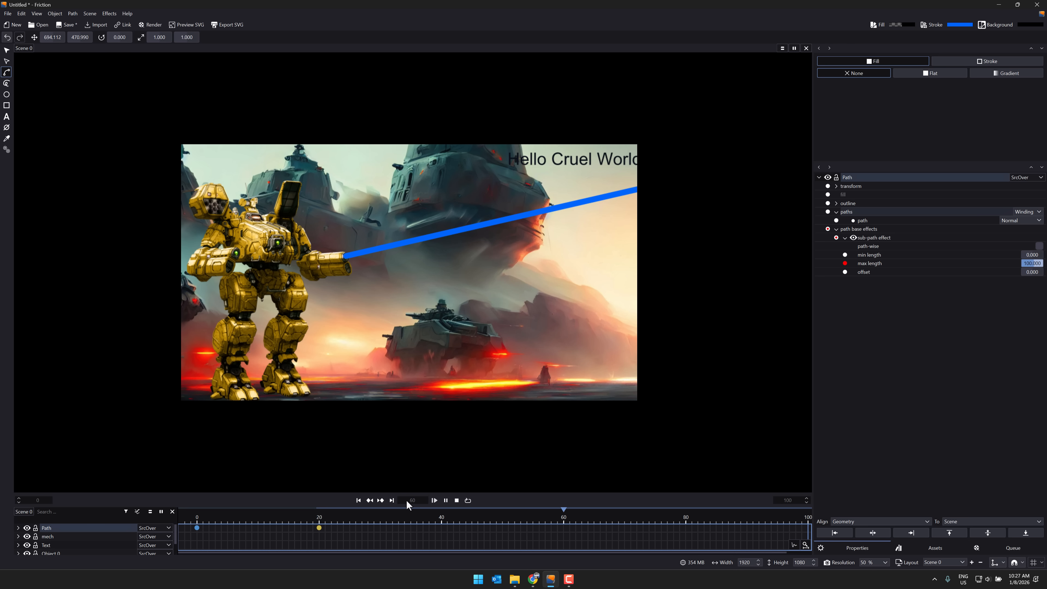
click(361, 501)
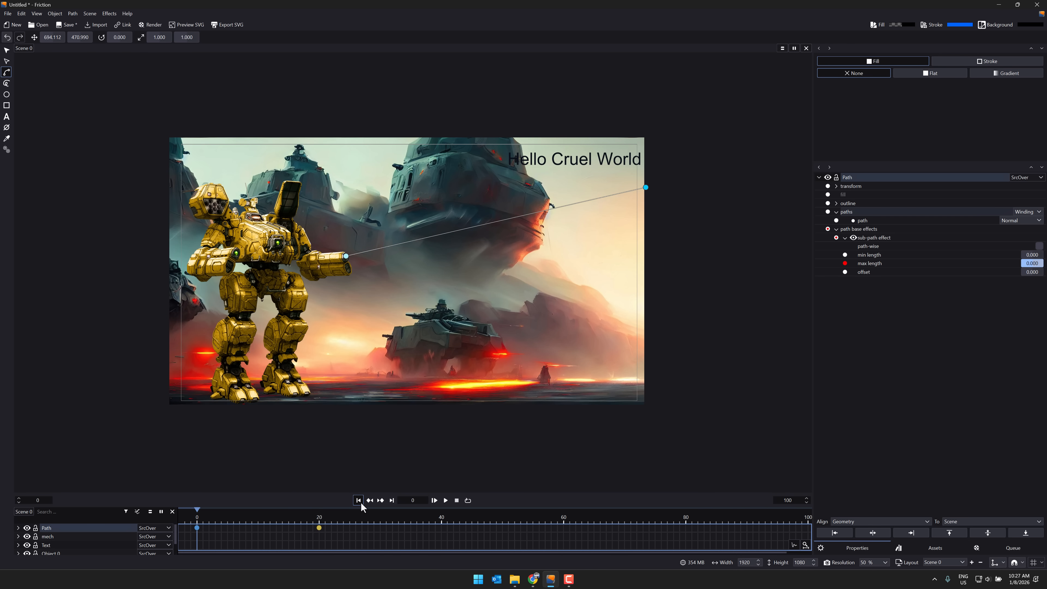
click(444, 502)
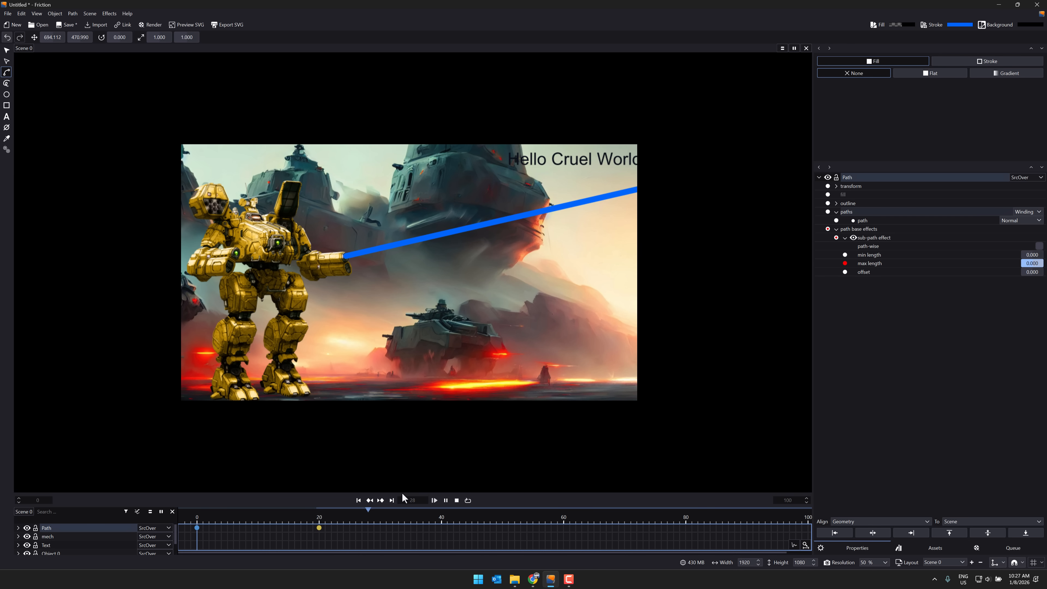
click(444, 502)
Step: Leave the preview with the object selection tool active and look through the raster effects offered for the background image
click(6, 50)
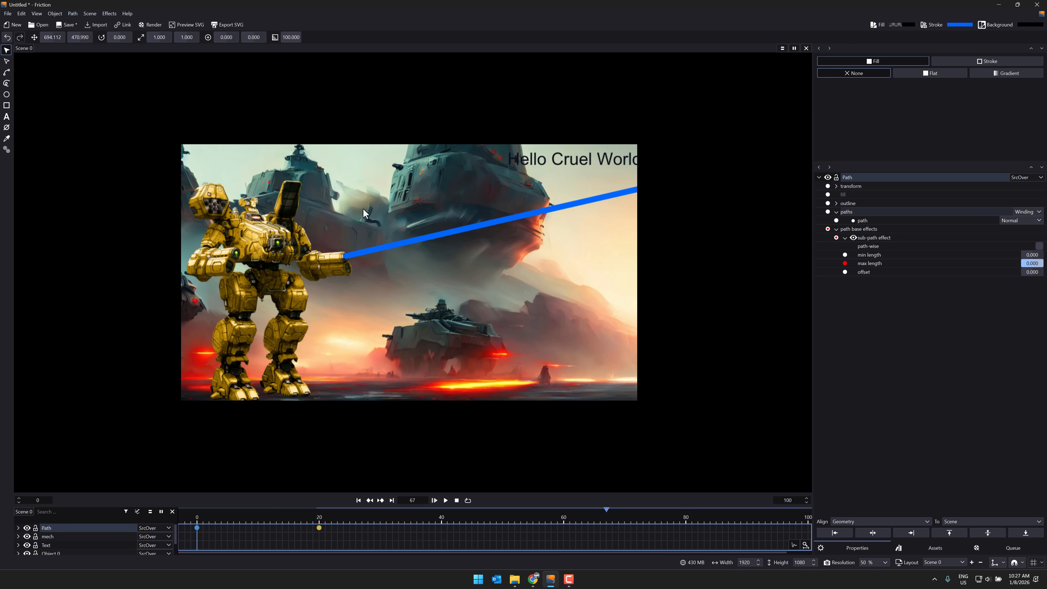
click(413, 246)
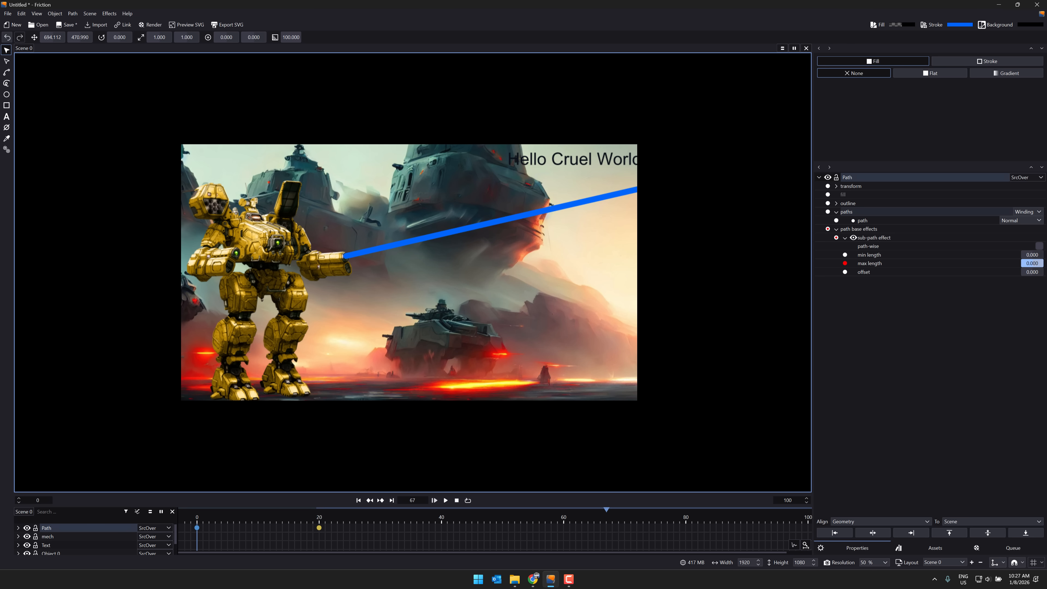
key(Escape)
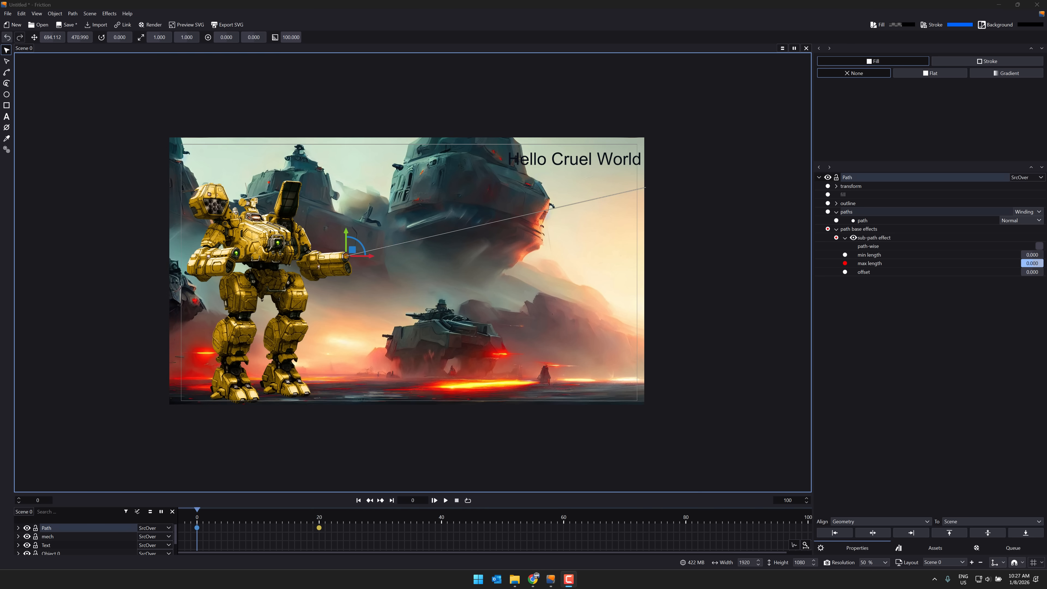
right_click(418, 242)
key(Escape)
click(340, 261)
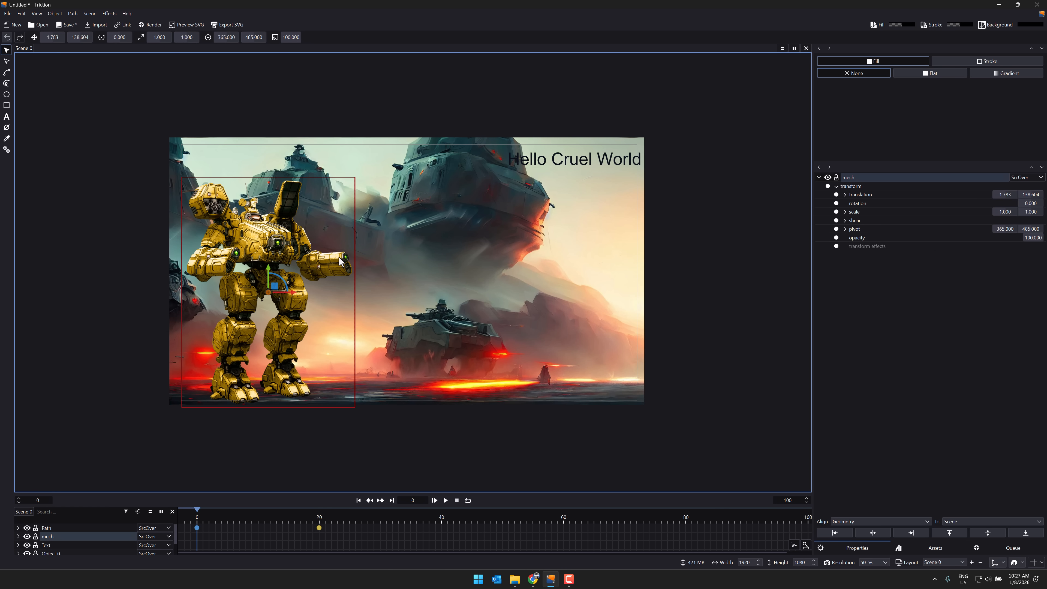
click(60, 528)
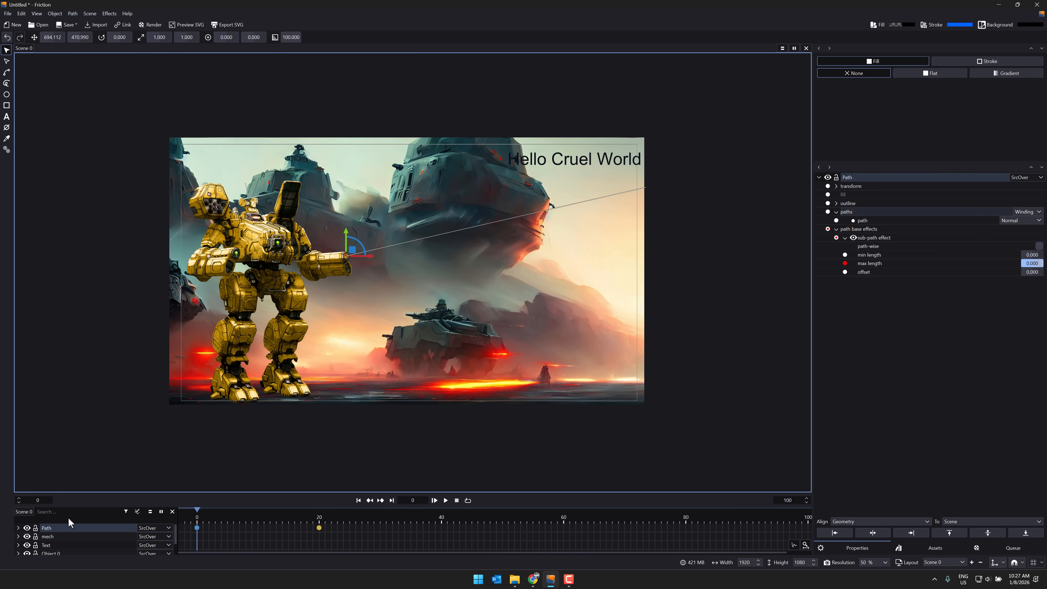
right_click(392, 246)
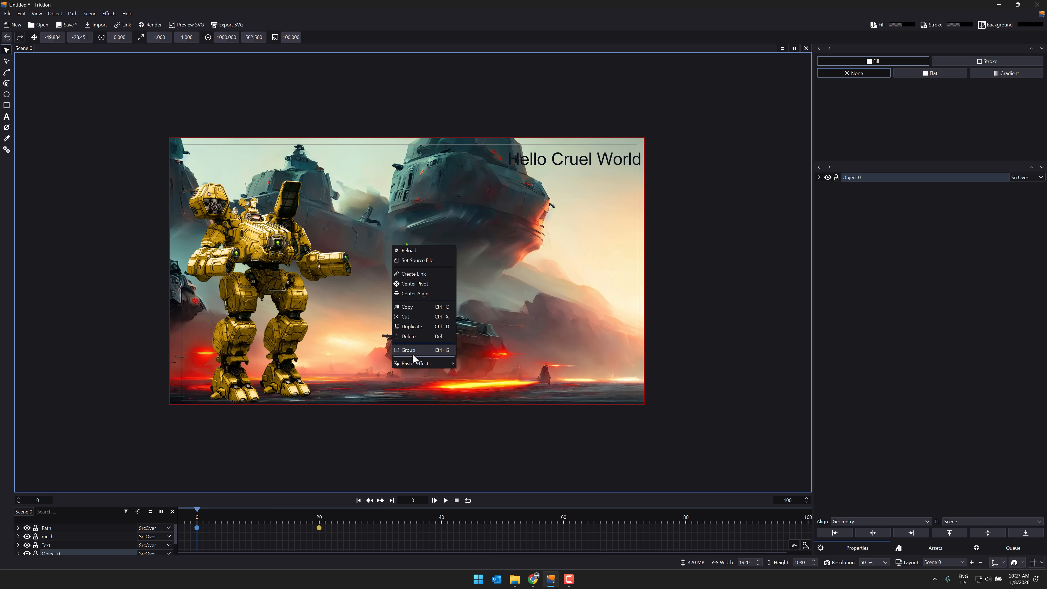
mouse_move(415, 363)
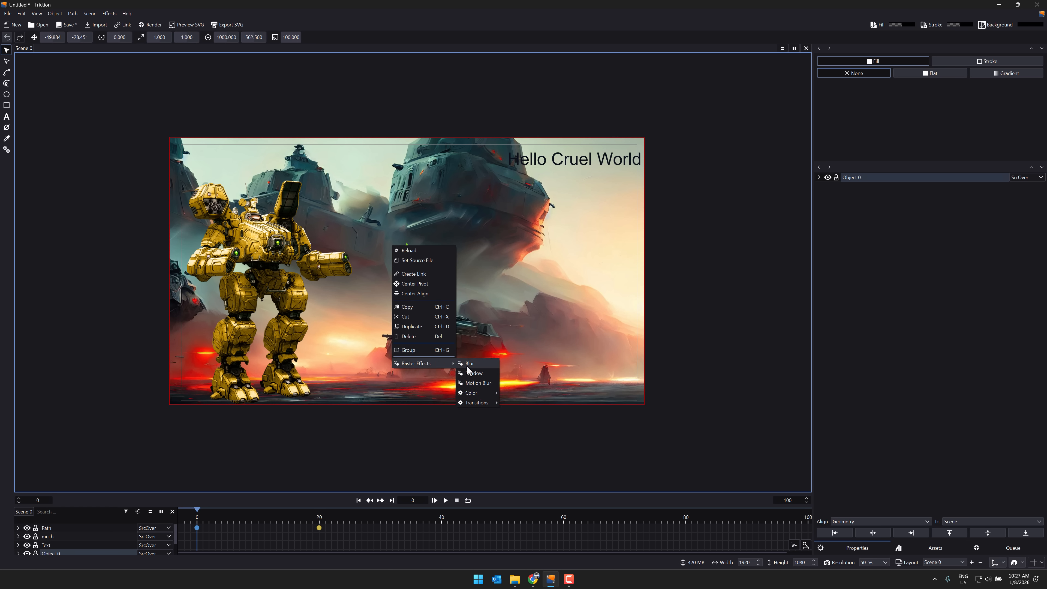
mouse_move(485, 395)
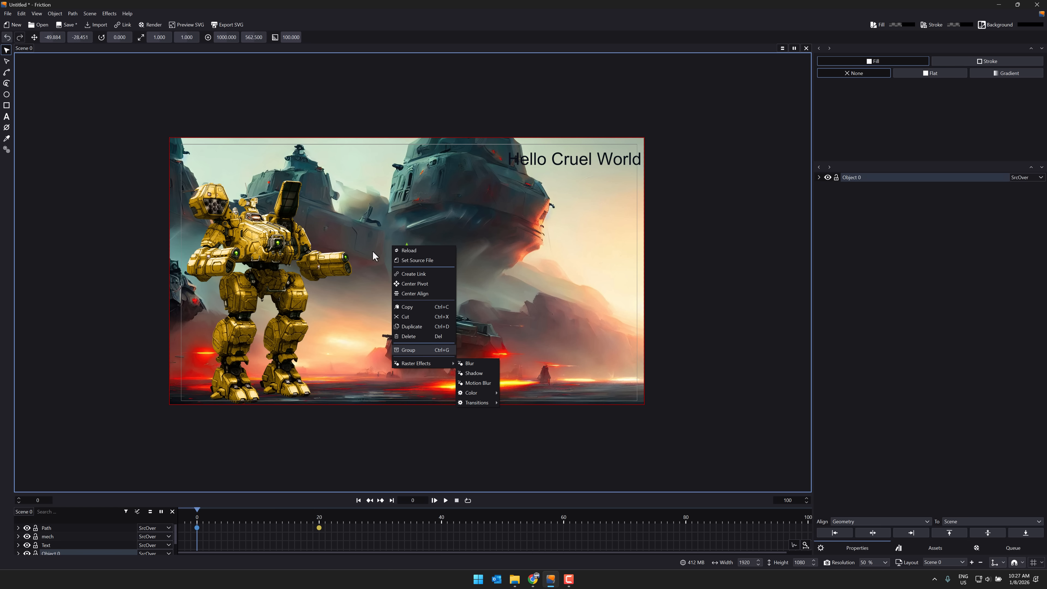
click(263, 228)
Step: Duplicate the mech and place the copy over the right side of the scene at about X 1291.7, Y 22.5
click(256, 240)
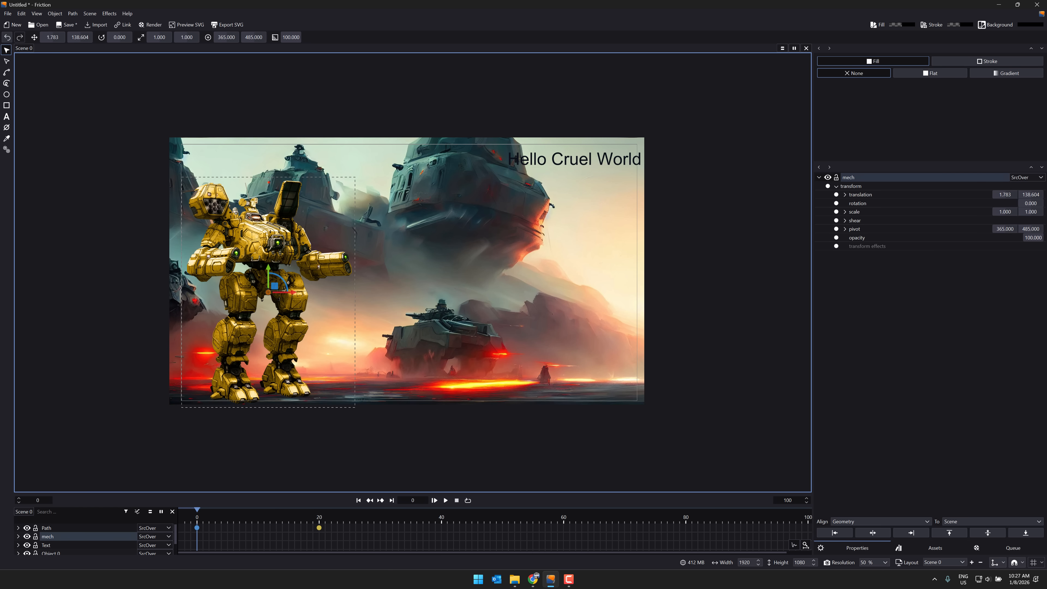
drag(2, 355, 580, 231)
drag(688, 290, 600, 242)
Step: Scale the mech copy to 0.5 in X and Y and move it up to about Y -142.6
click(819, 178)
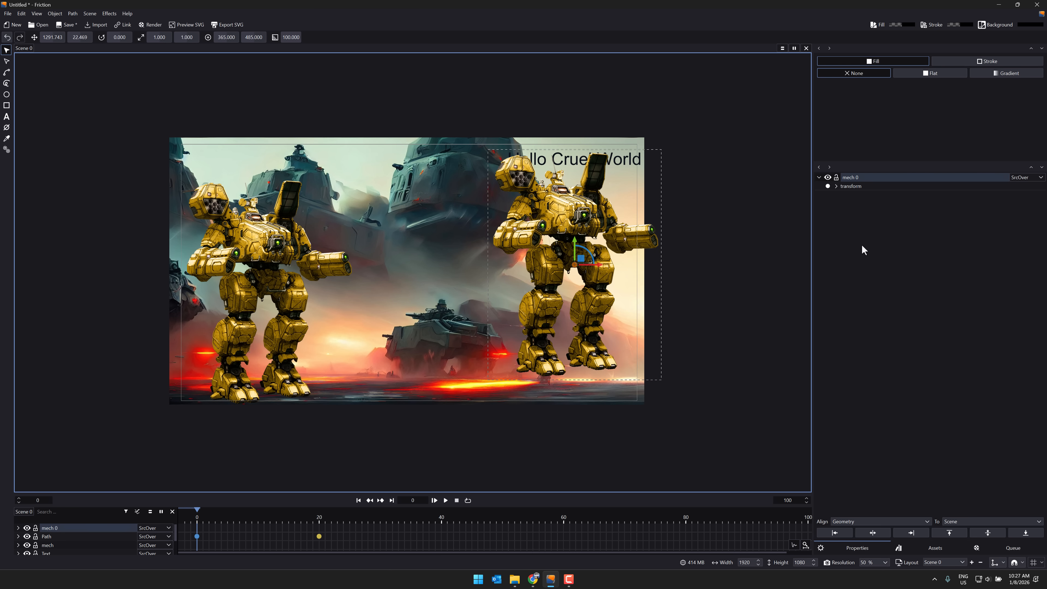
click(836, 186)
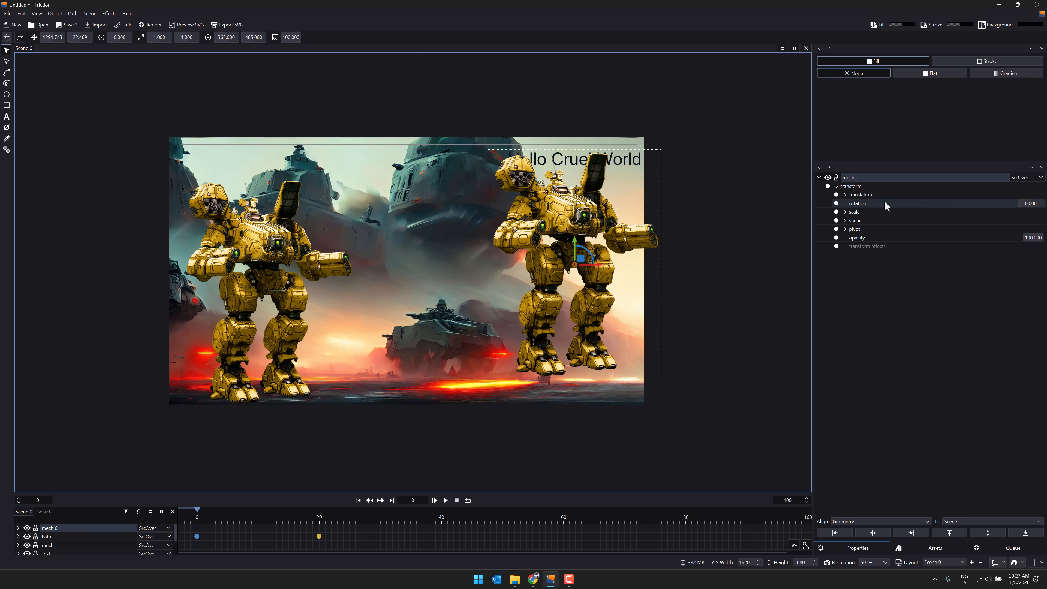
click(845, 211)
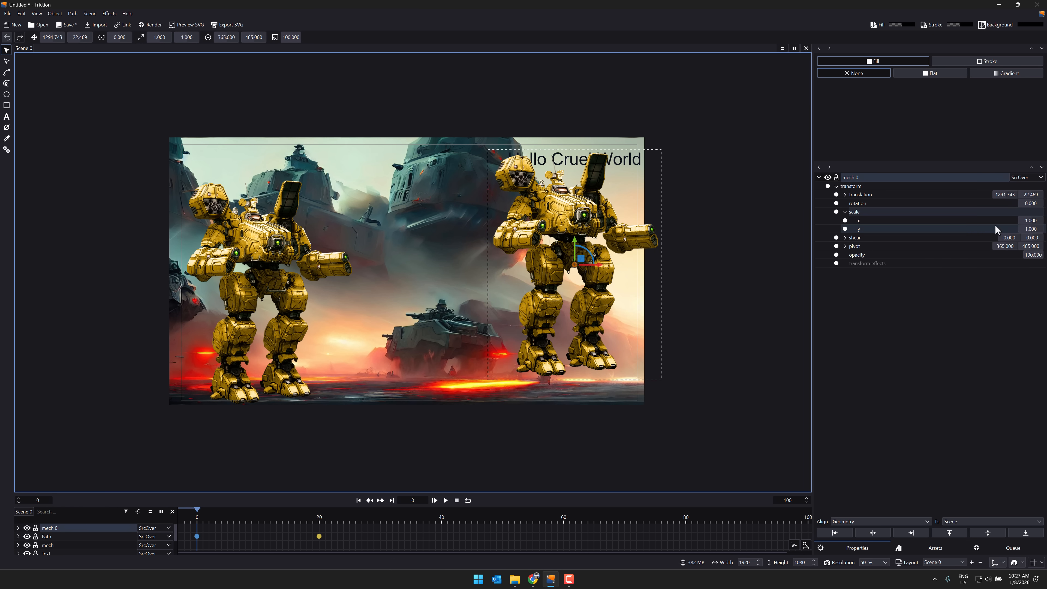
click(1031, 220)
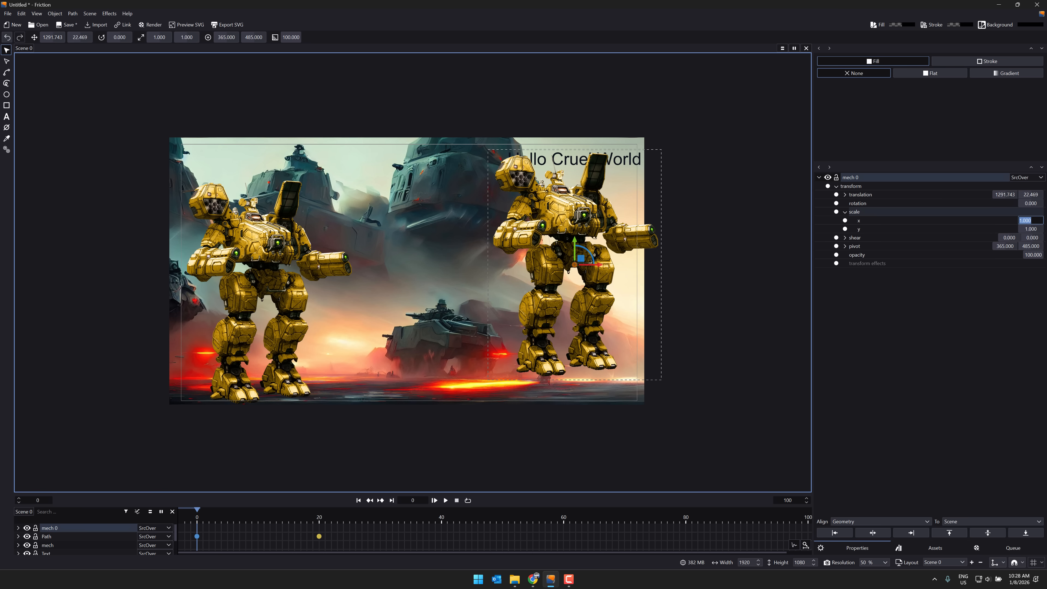
text(0.5)
key(Return)
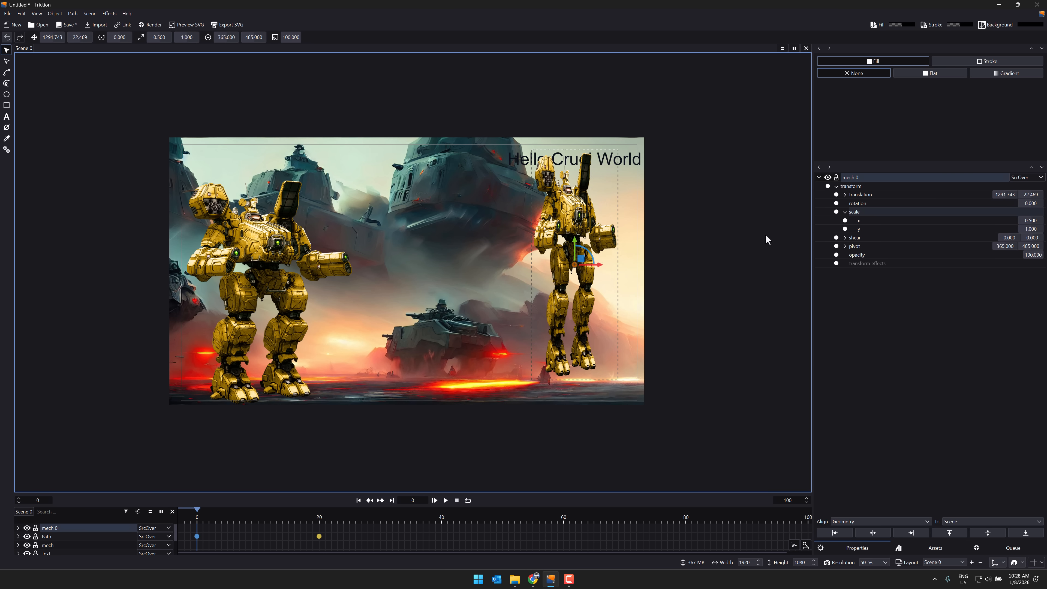
click(1031, 228)
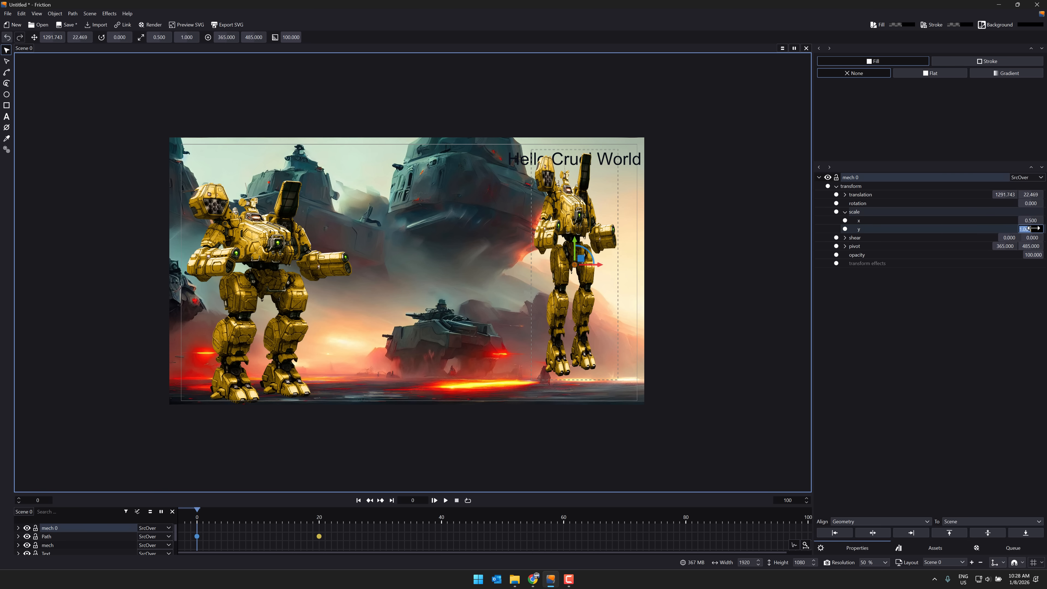
text(0.5)
key(Return)
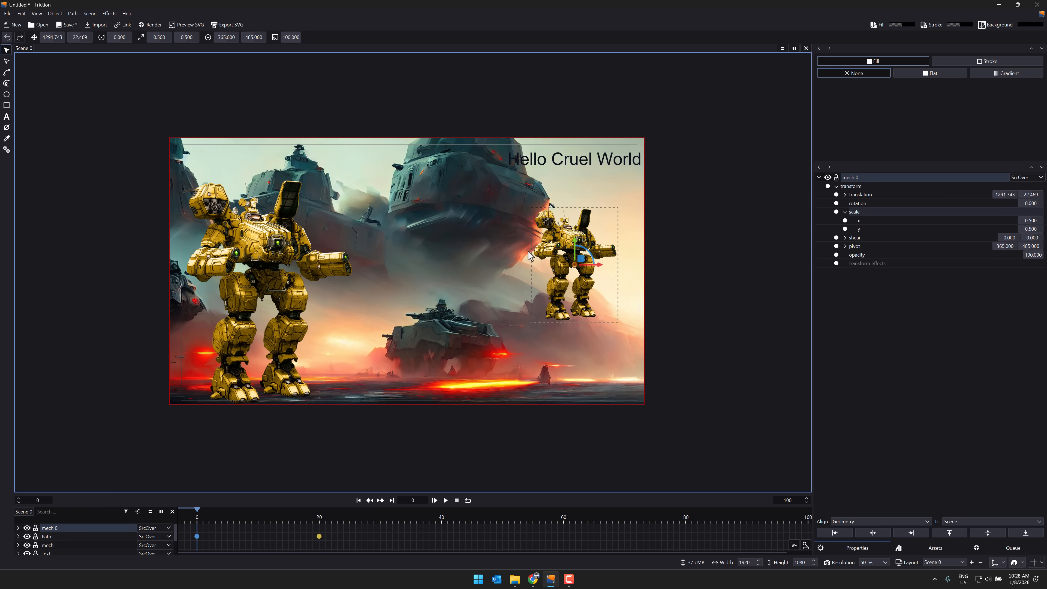
drag(564, 242, 567, 203)
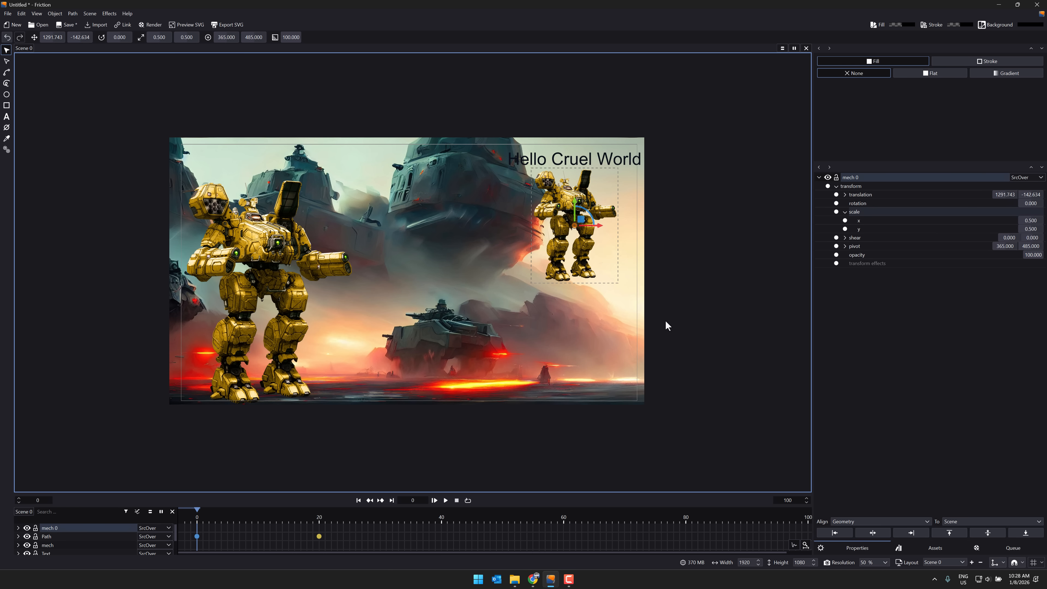
Step: Draw a freehand winding path from the small mech around the large mech and in waves to the scene's lower right
click(7, 84)
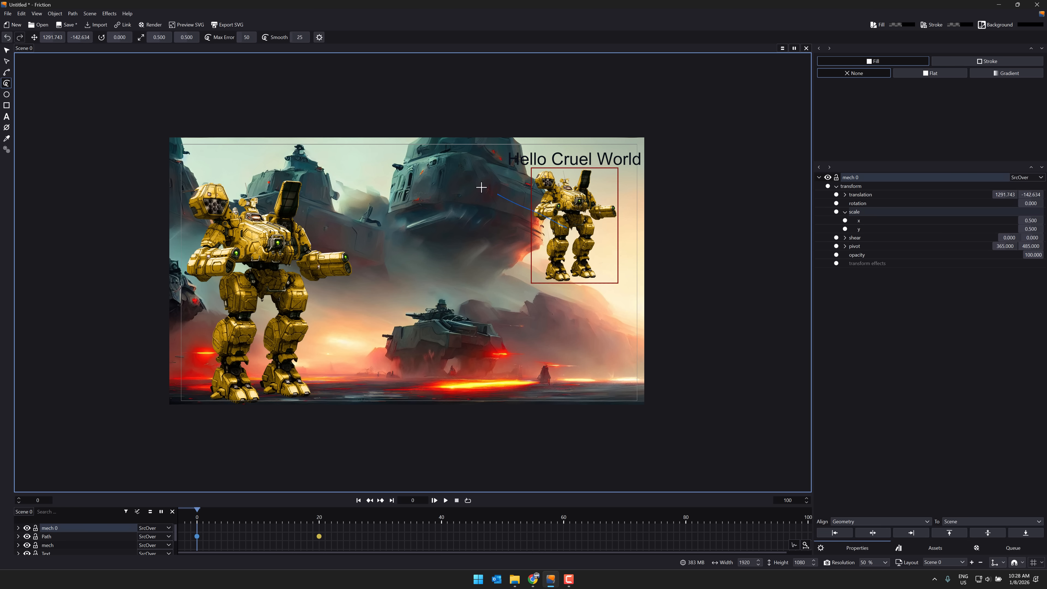
mouse_move(481, 187)
mouse_down()
mouse_move(300, 164)
mouse_move(245, 172)
mouse_move(210, 202)
mouse_move(190, 263)
mouse_move(203, 331)
mouse_move(263, 360)
mouse_move(356, 301)
mouse_move(410, 319)
mouse_move(431, 371)
mouse_move(473, 332)
mouse_move(538, 345)
mouse_move(572, 369)
mouse_move(601, 342)
mouse_up()
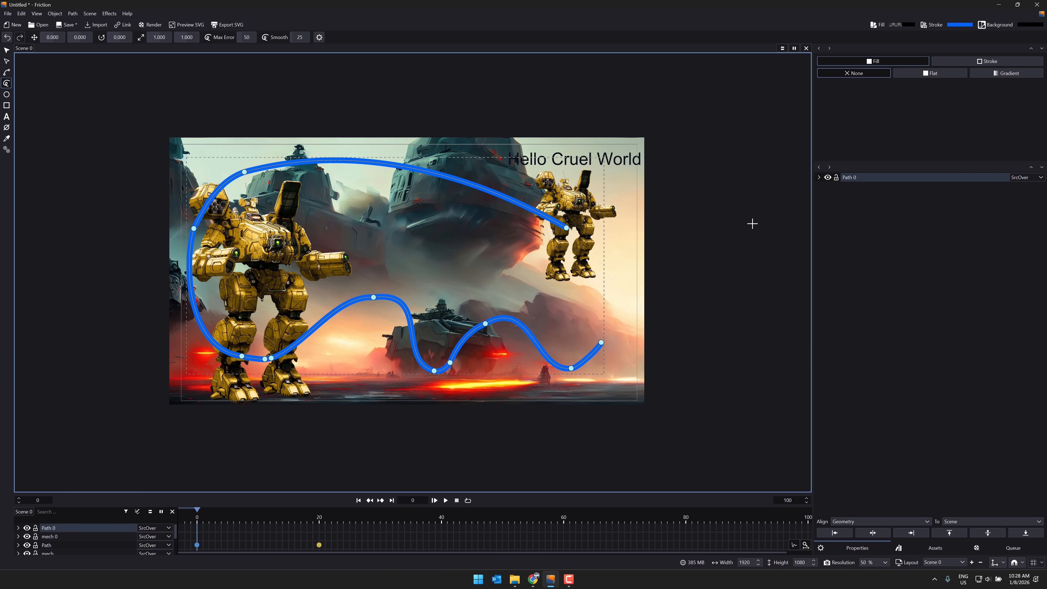
Step: Remove the stroke from the freehand path and expand its properties
click(981, 62)
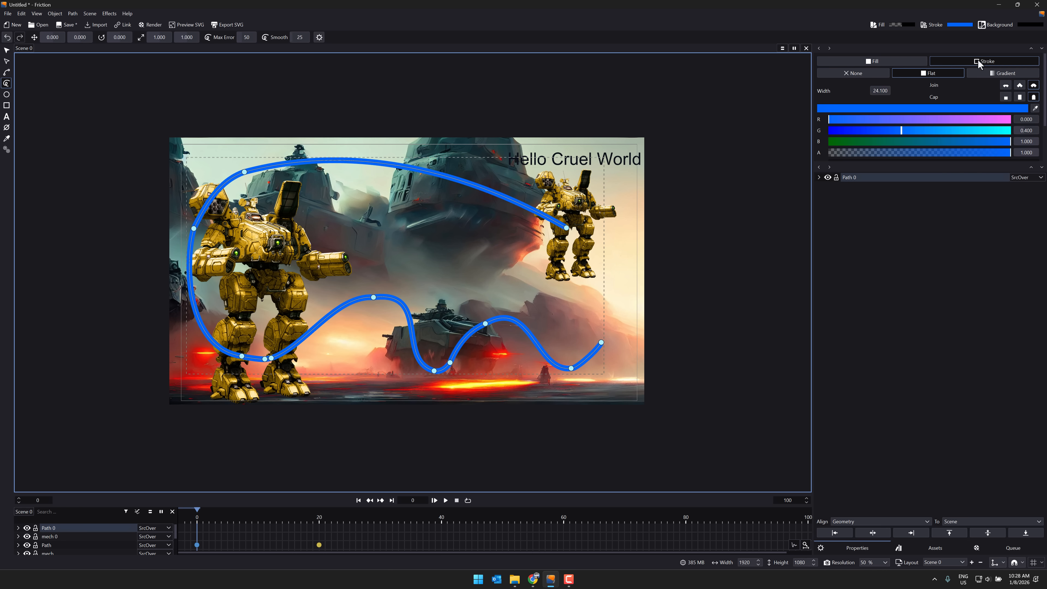
click(875, 74)
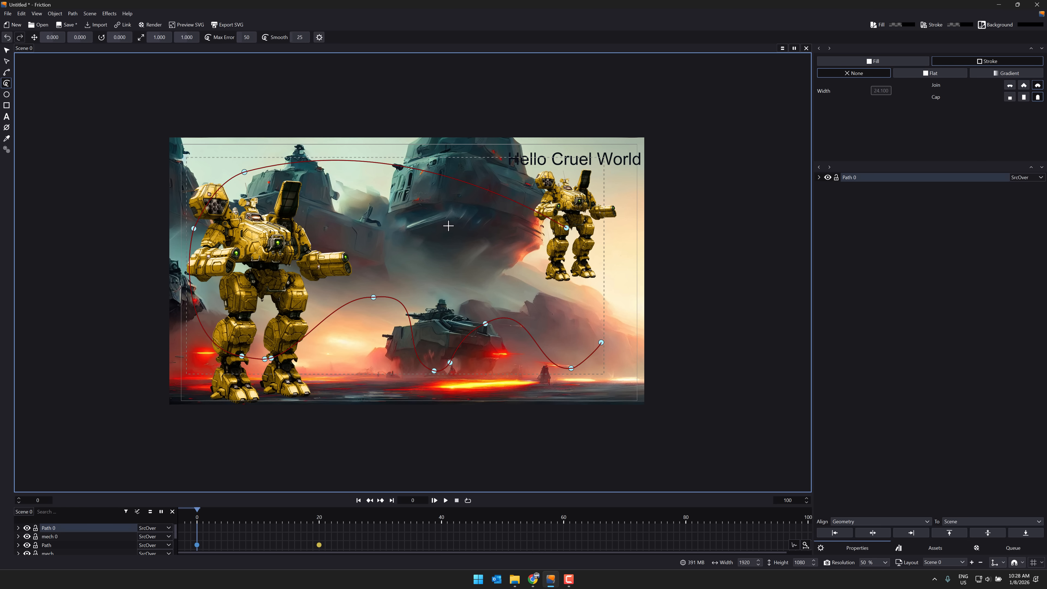
click(862, 177)
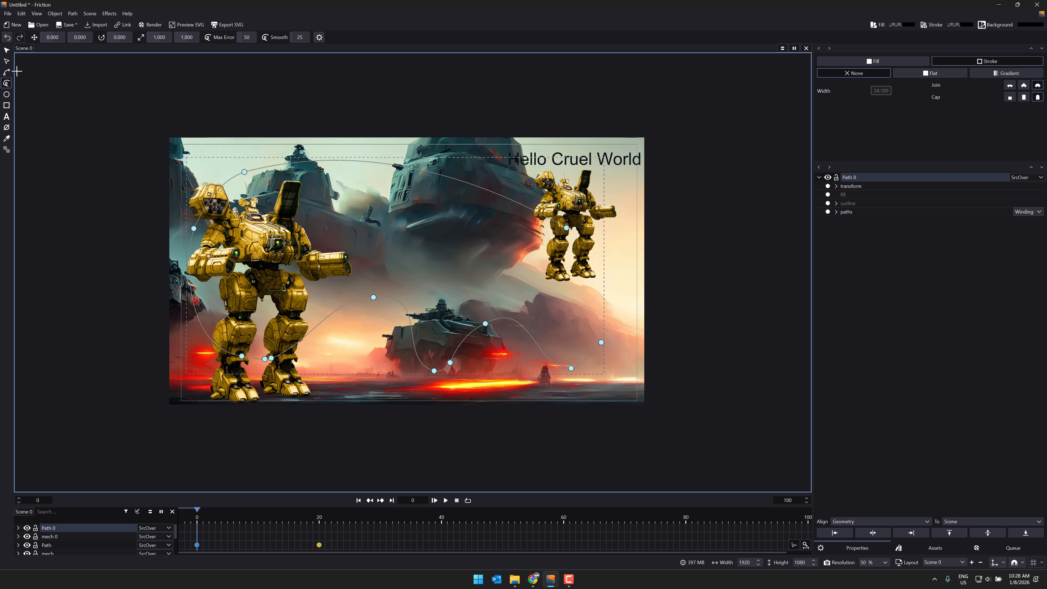
Step: Add a Follow Path transform effect to the small mech and set its target to Path 0
click(6, 50)
click(582, 213)
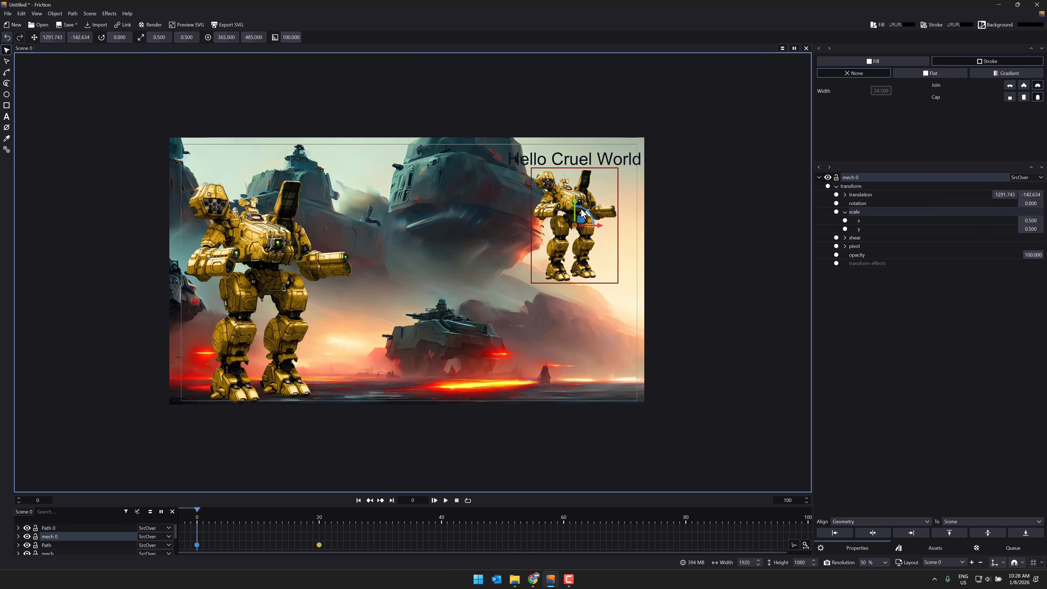
right_click(872, 267)
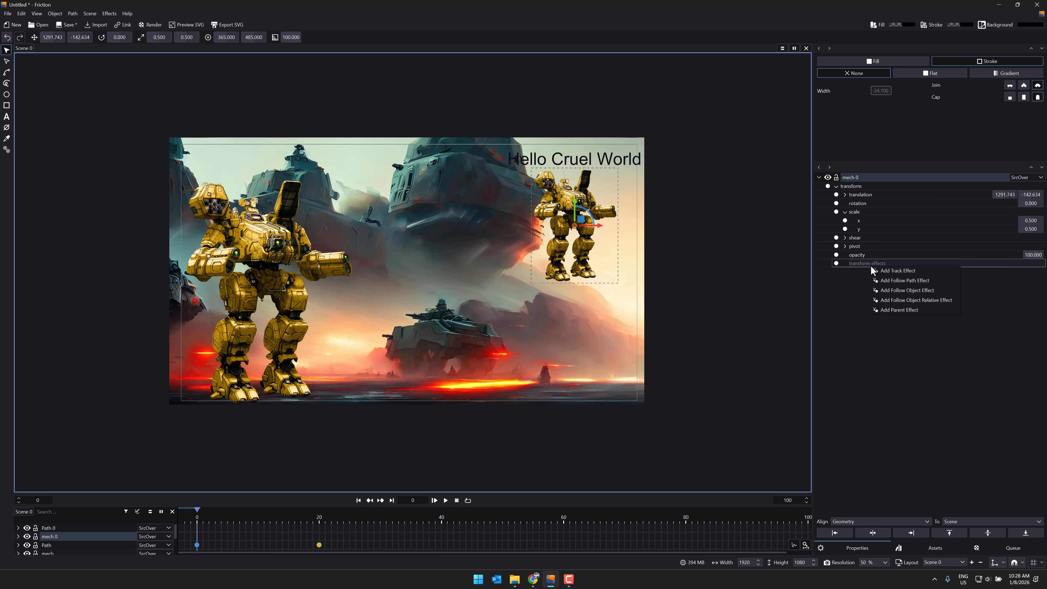
click(909, 282)
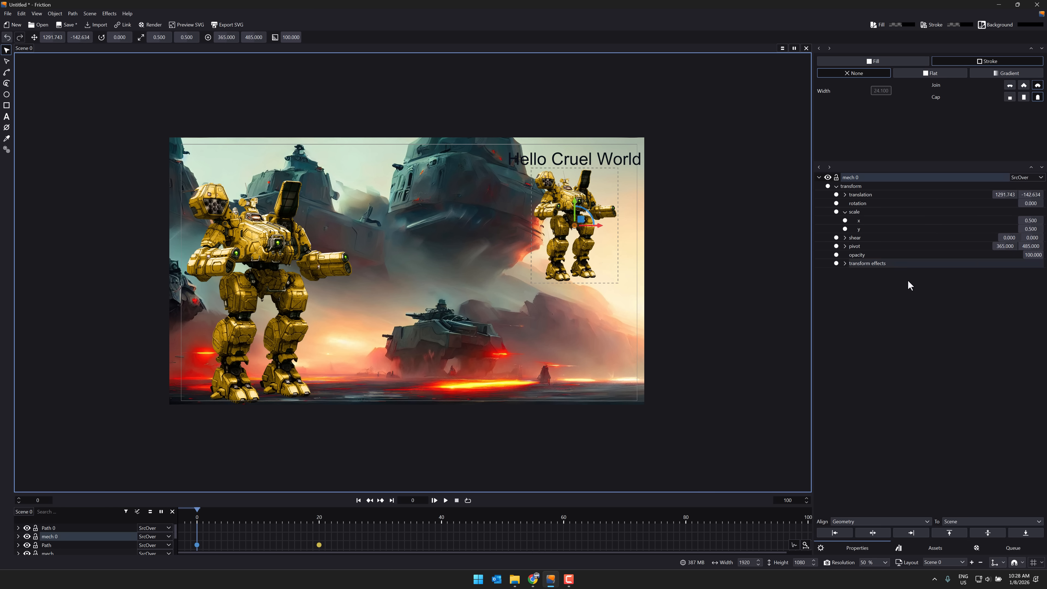
click(845, 264)
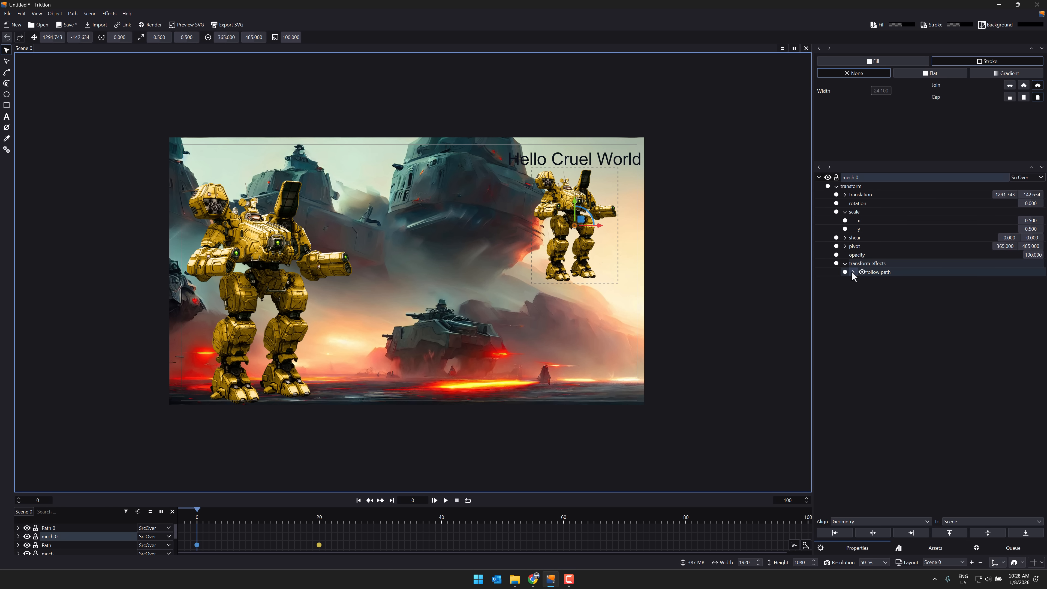
click(854, 273)
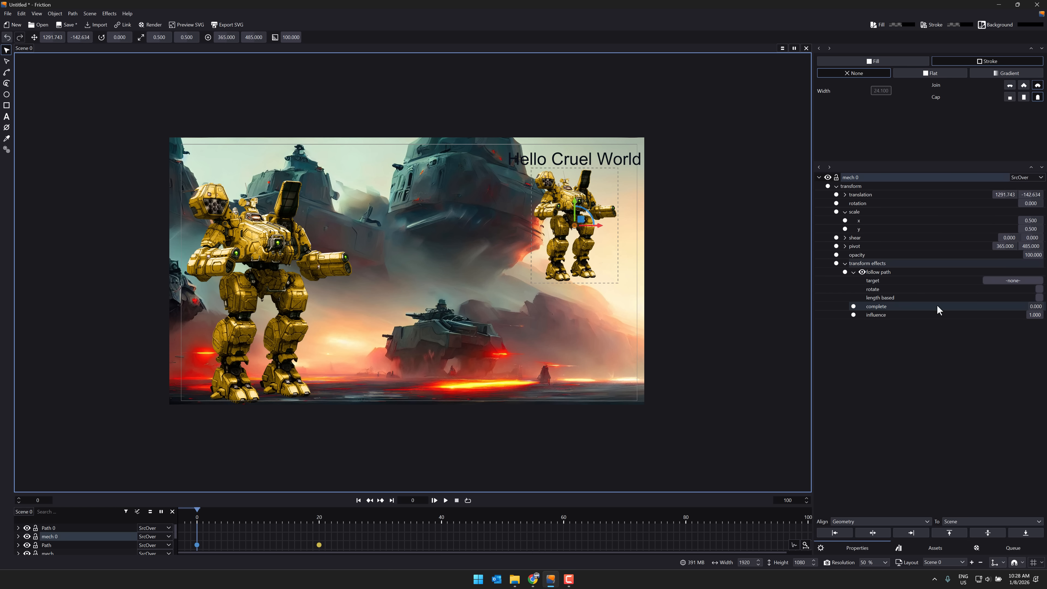
click(1007, 281)
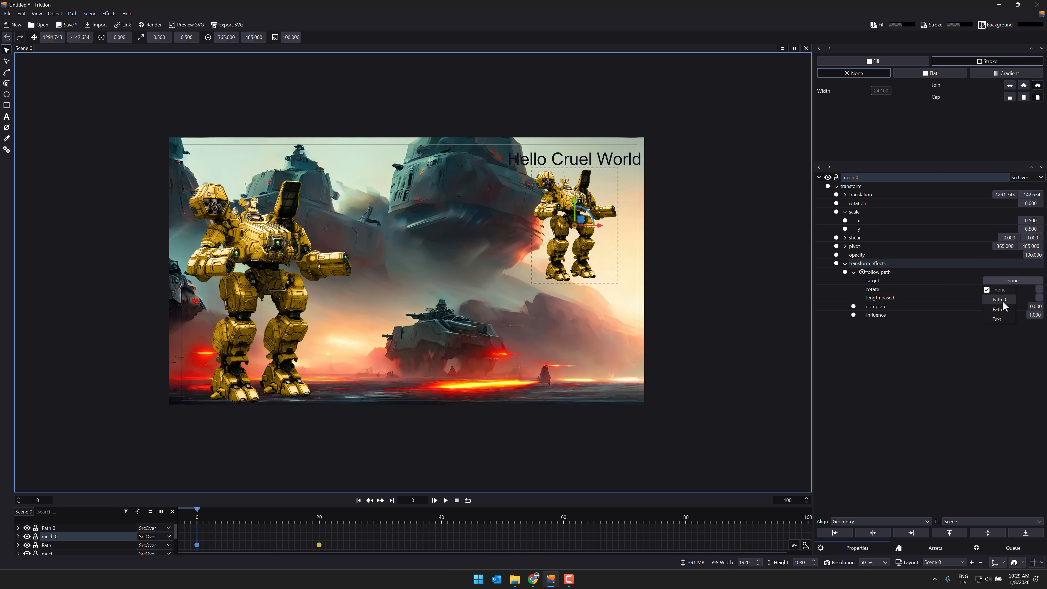
click(1003, 301)
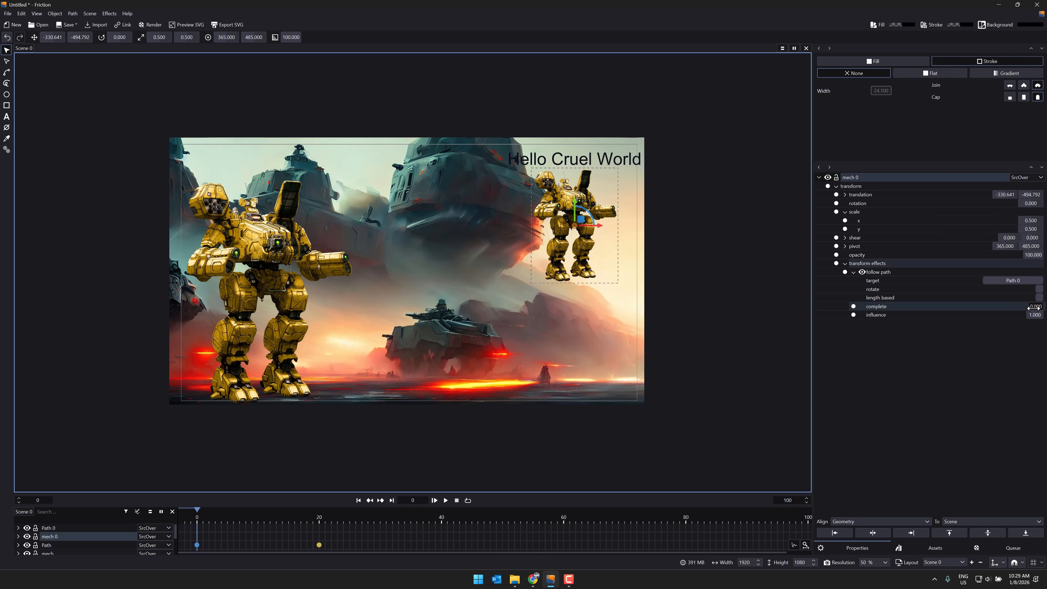
Step: Keyframe the follow path effect's complete value at 0 on frame 0 and 1 on frame 100
mouse_move(1034, 306)
mouse_down()
mouse_move(1046, 307)
mouse_move(1031, 307)
mouse_up()
click(853, 306)
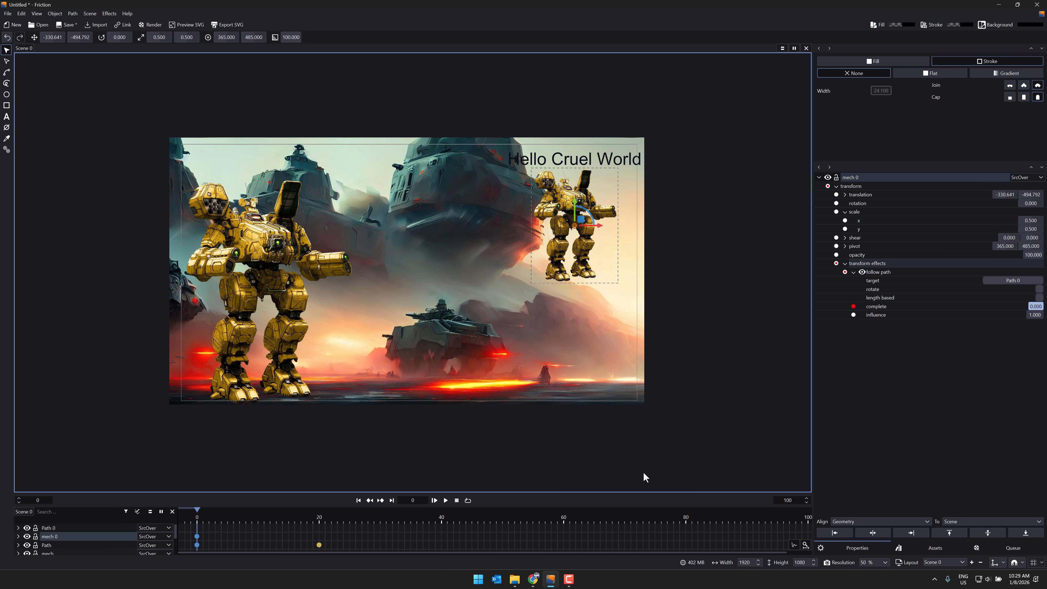
click(808, 534)
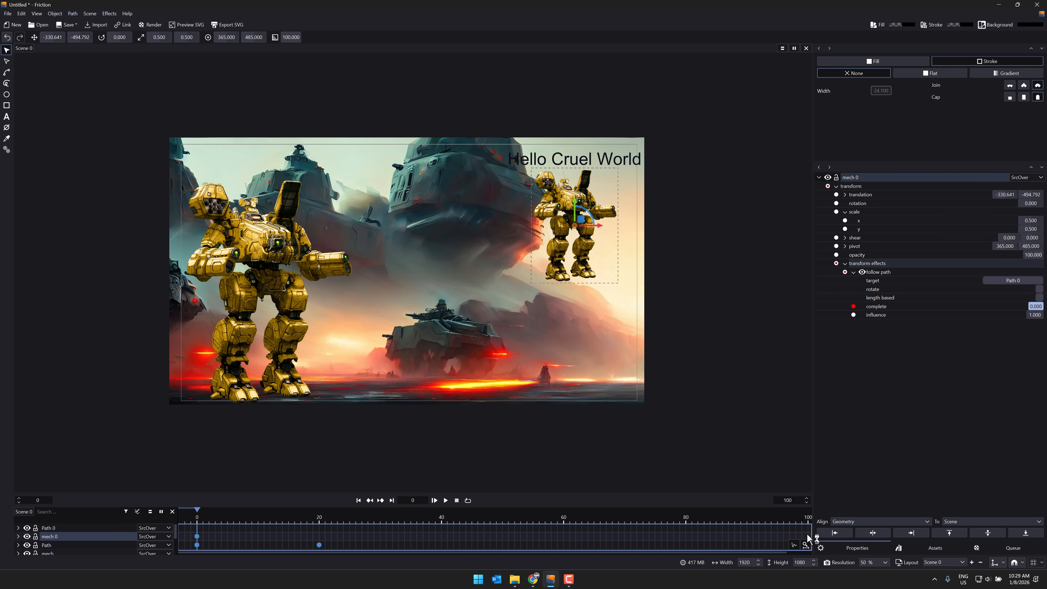
click(808, 518)
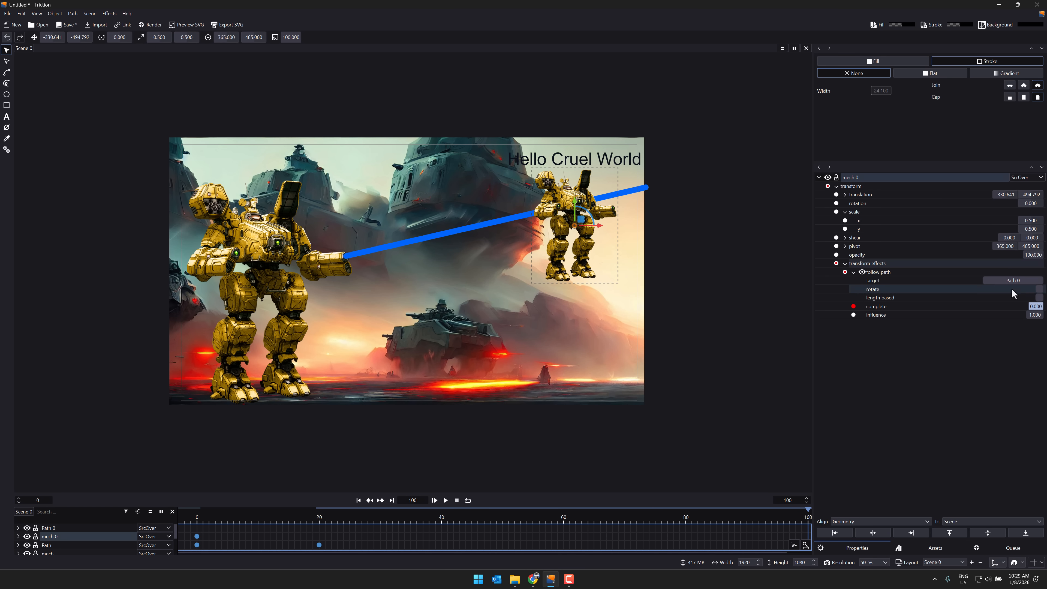
click(1036, 306)
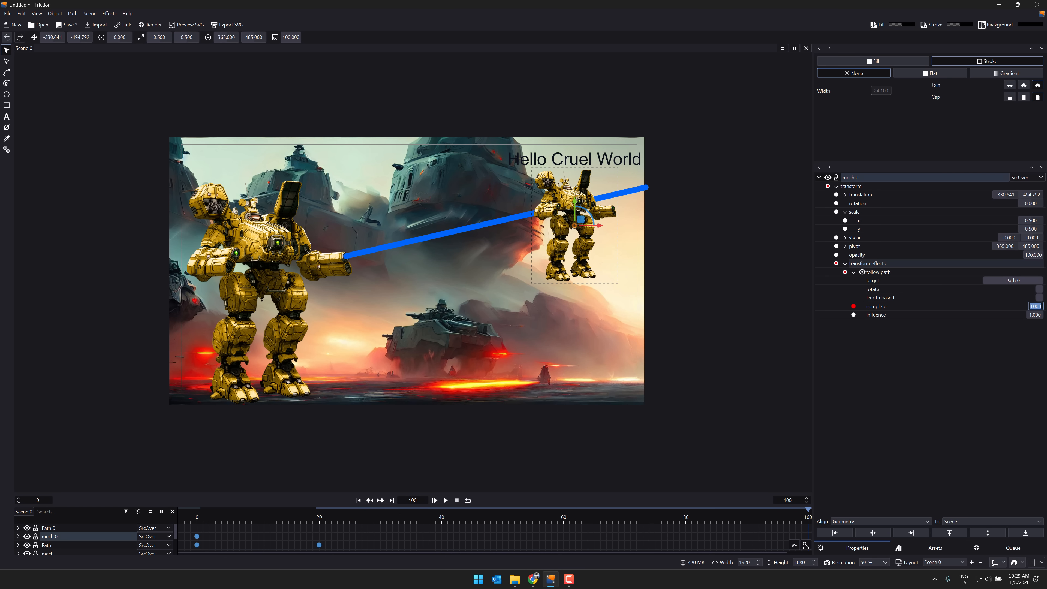
text(1)
key(Return)
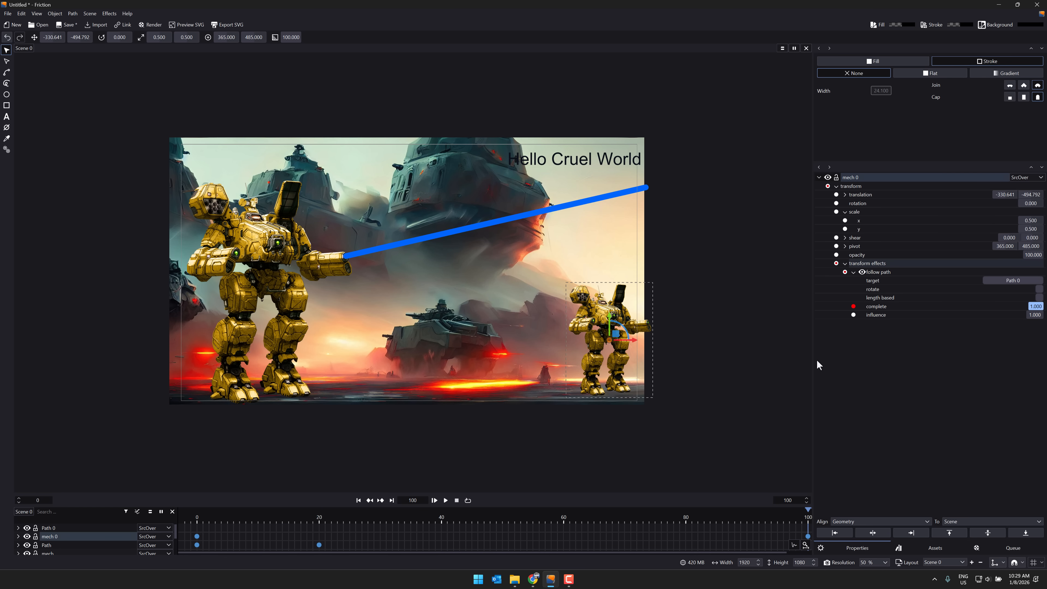
Step: Make the follow path effect length based and scrub the timeline to test it with rotate on and finally off, ending at frame 0
click(1039, 289)
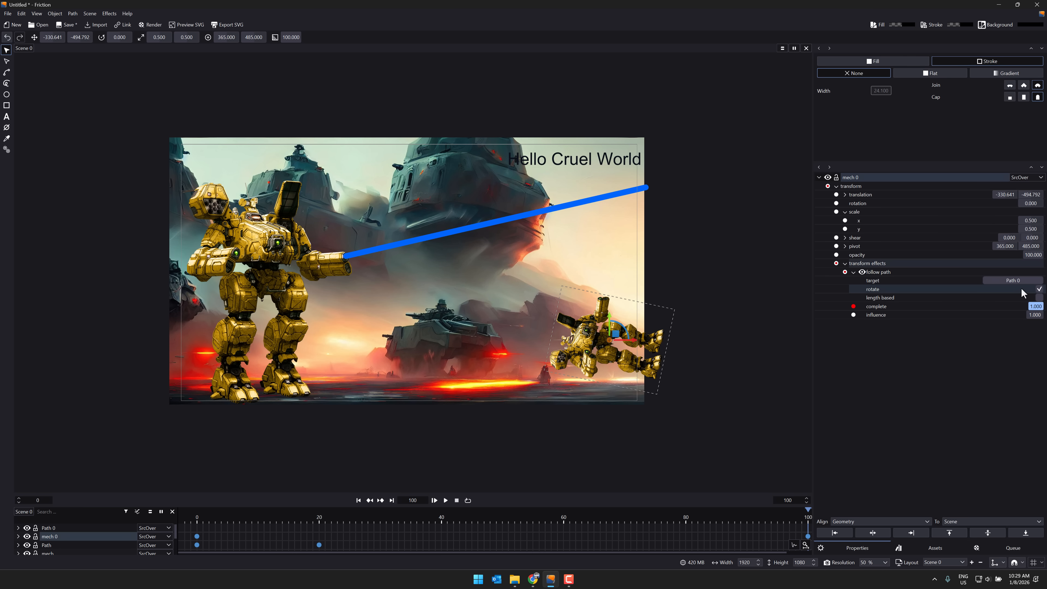
click(1038, 297)
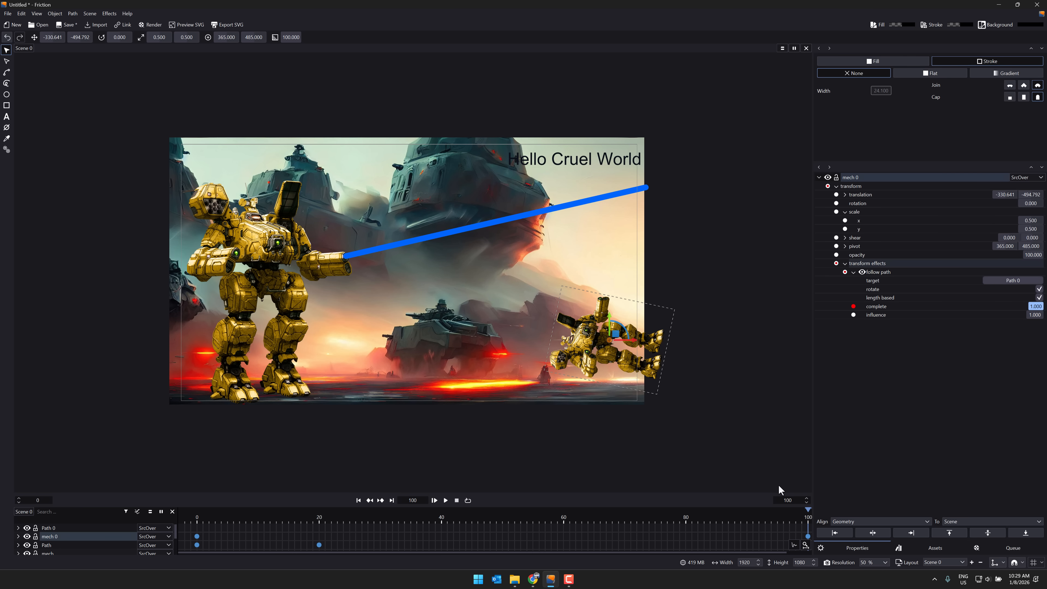
drag(809, 514, 752, 480)
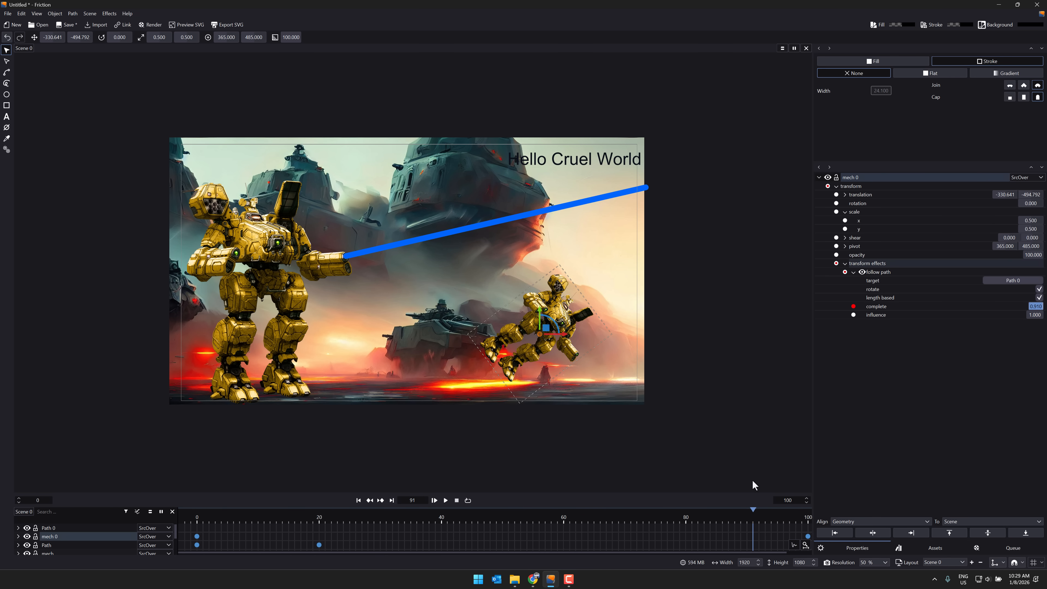
click(1039, 289)
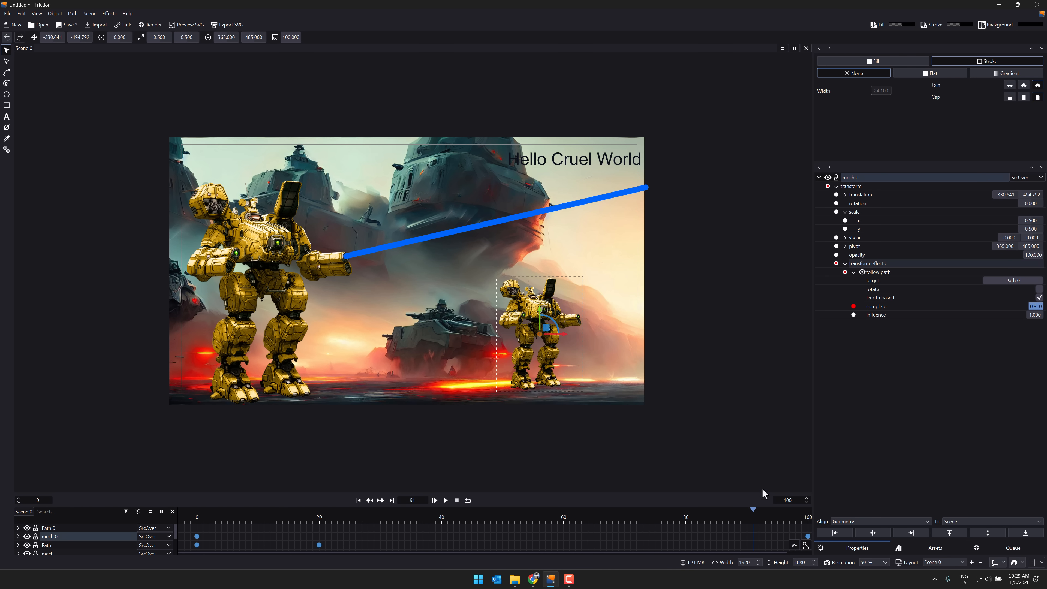
drag(797, 514, 198, 515)
Step: Add a Motion Blur raster effect to Path 0 and expand its settings
right_click(562, 242)
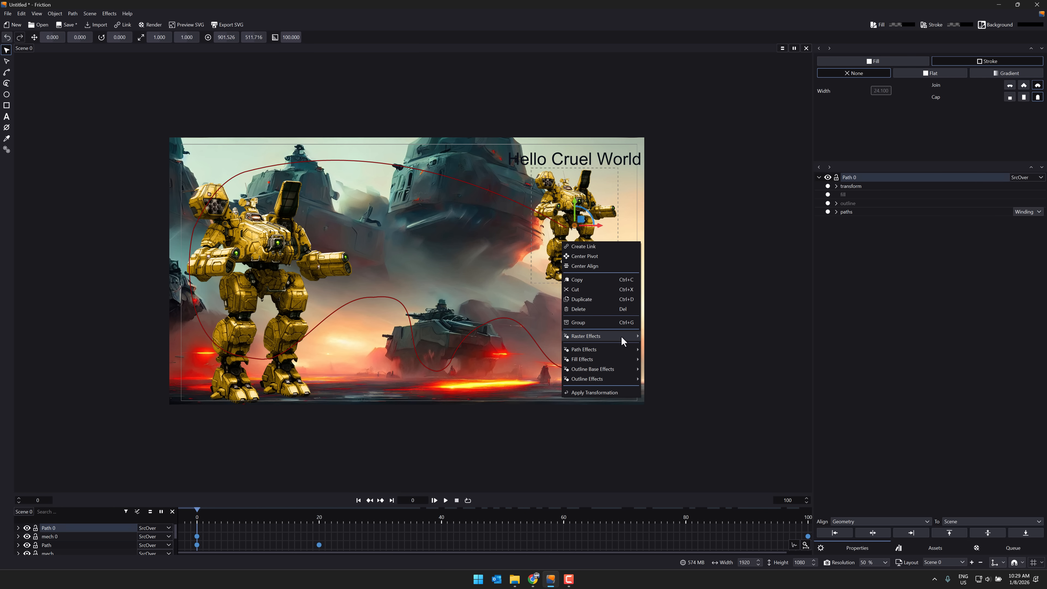
mouse_move(606, 380)
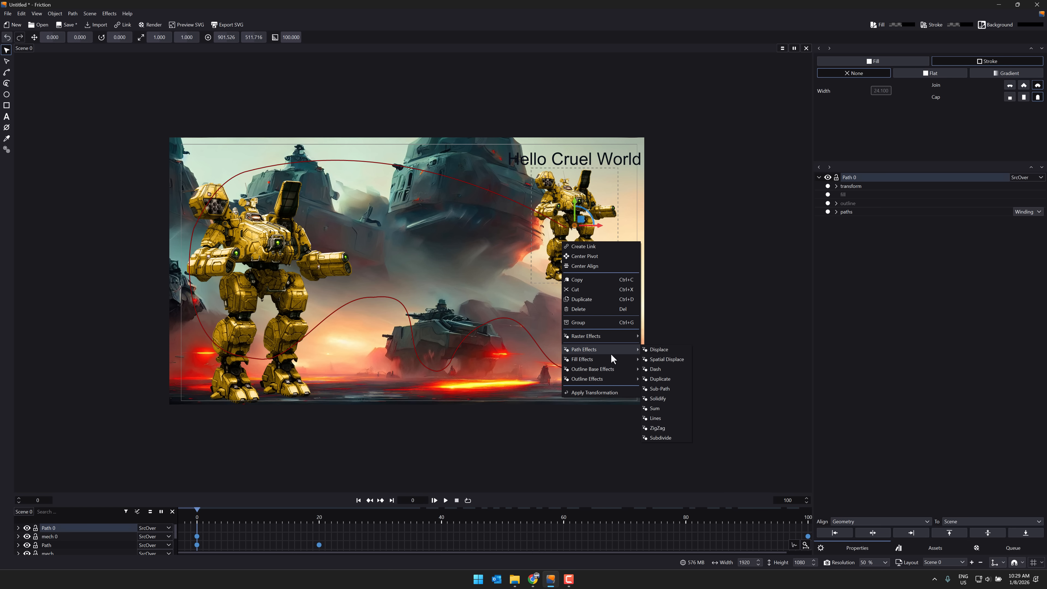
mouse_move(616, 336)
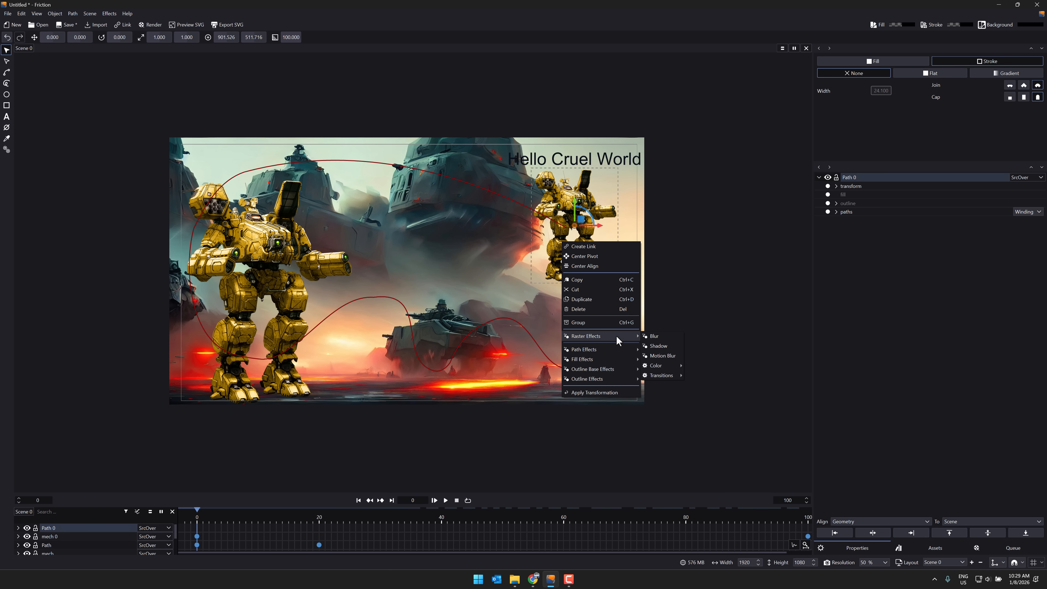
click(668, 357)
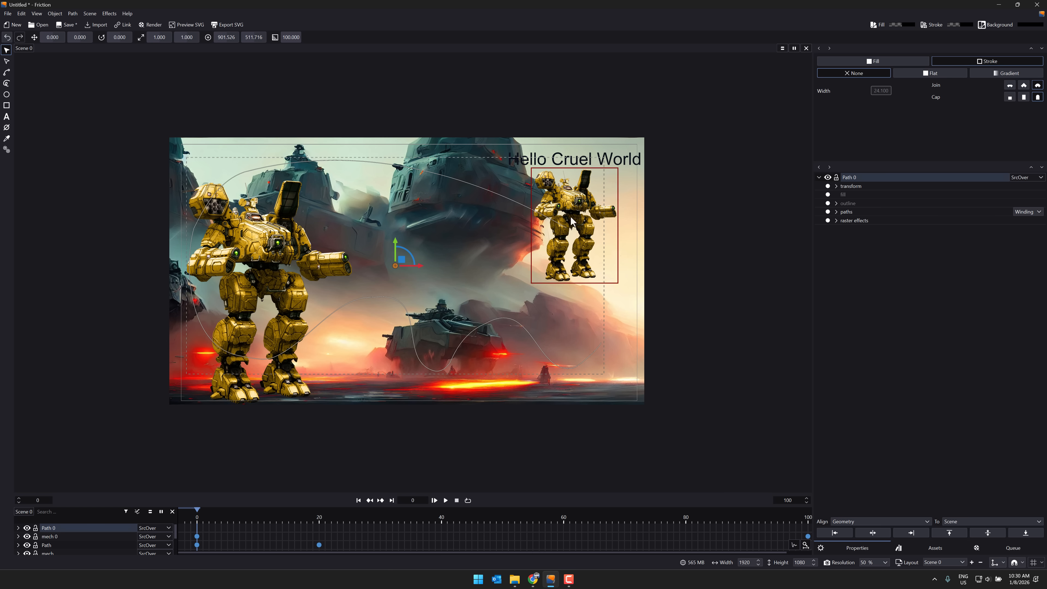
click(836, 221)
click(845, 229)
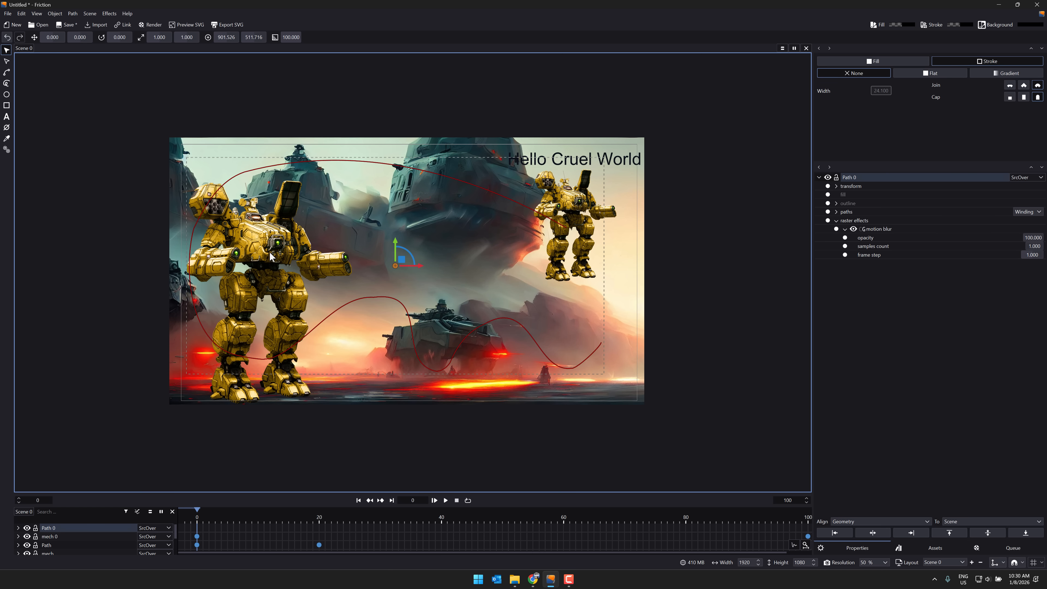
Step: Add a Shadow raster effect to the large mech and play the animation preview
scroll(69, 543, down, 1)
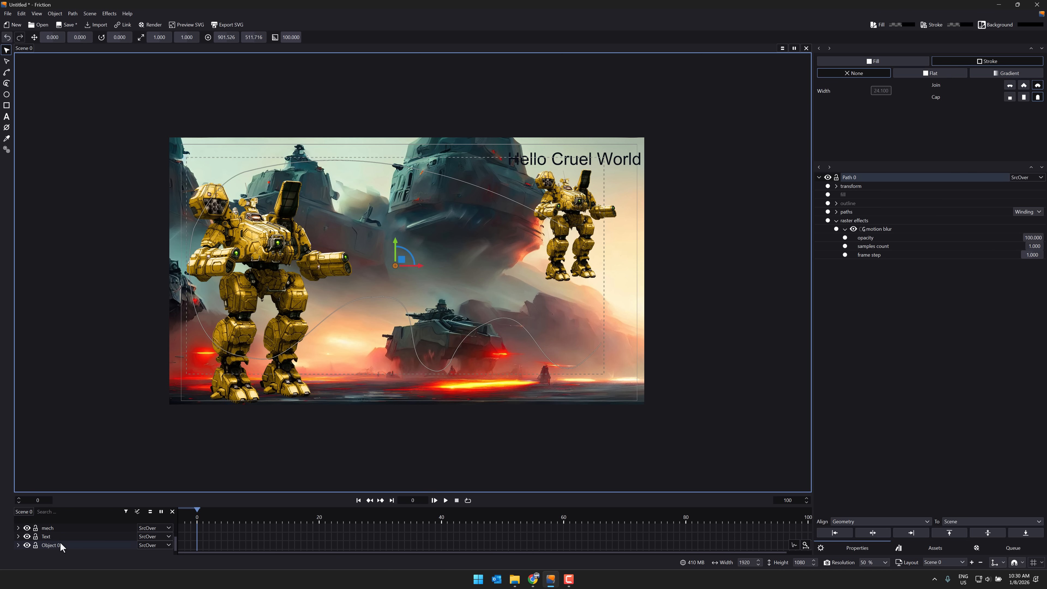
click(54, 528)
right_click(54, 528)
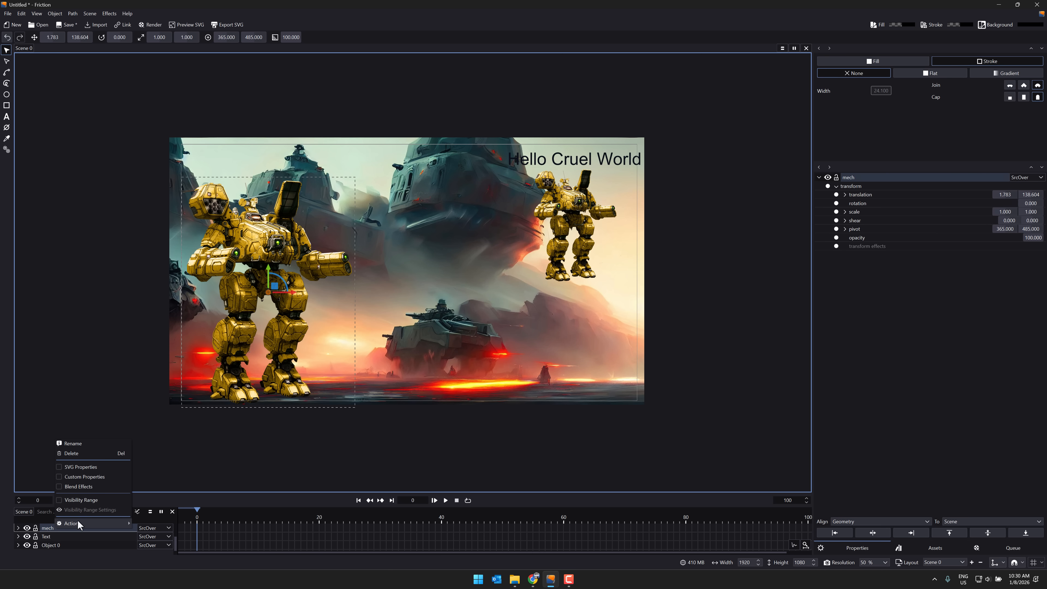
mouse_move(80, 520)
mouse_move(177, 584)
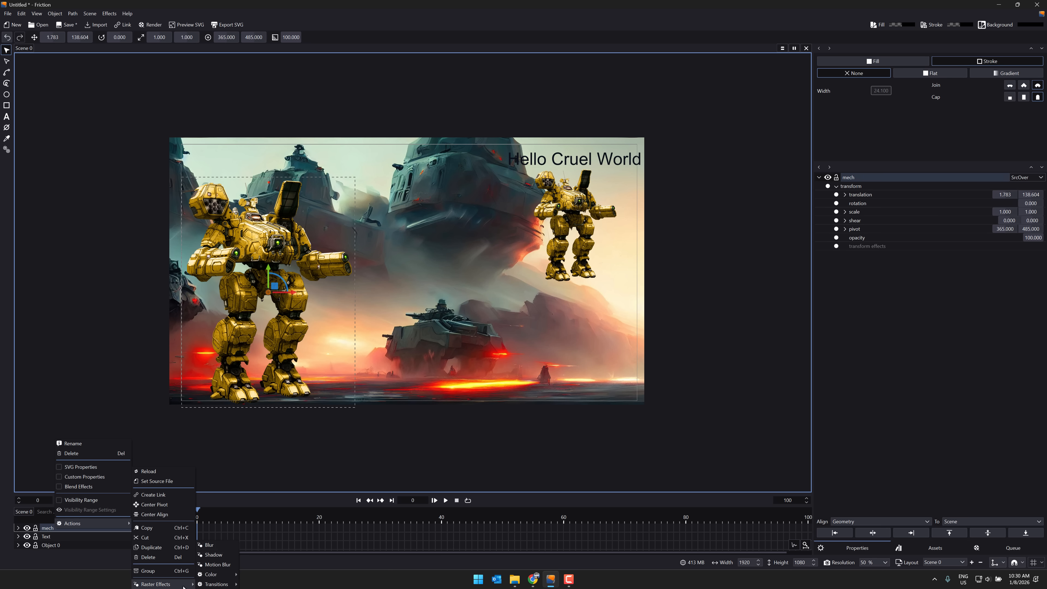
click(222, 560)
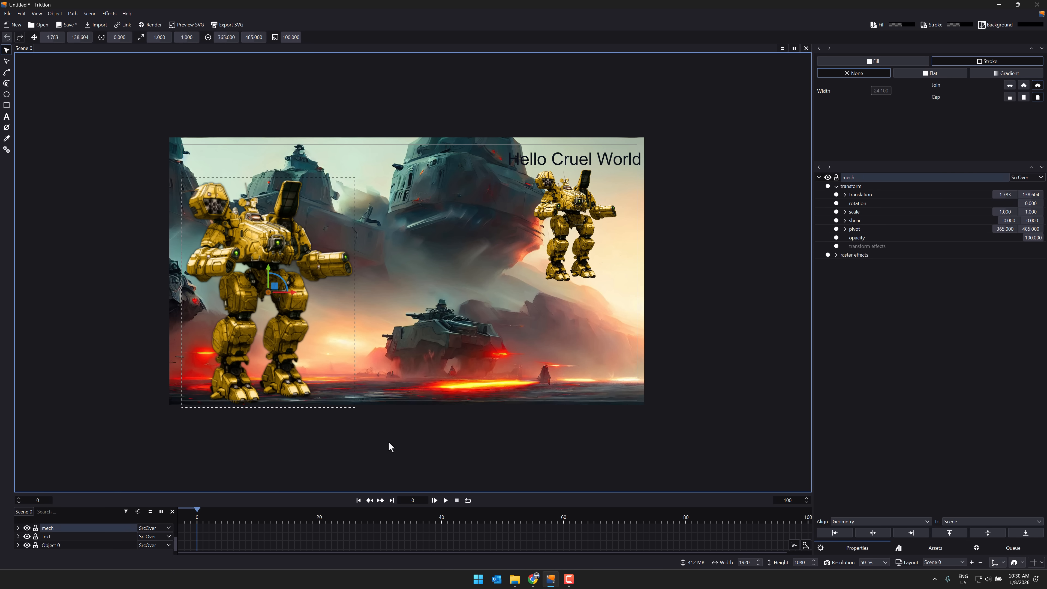
click(446, 501)
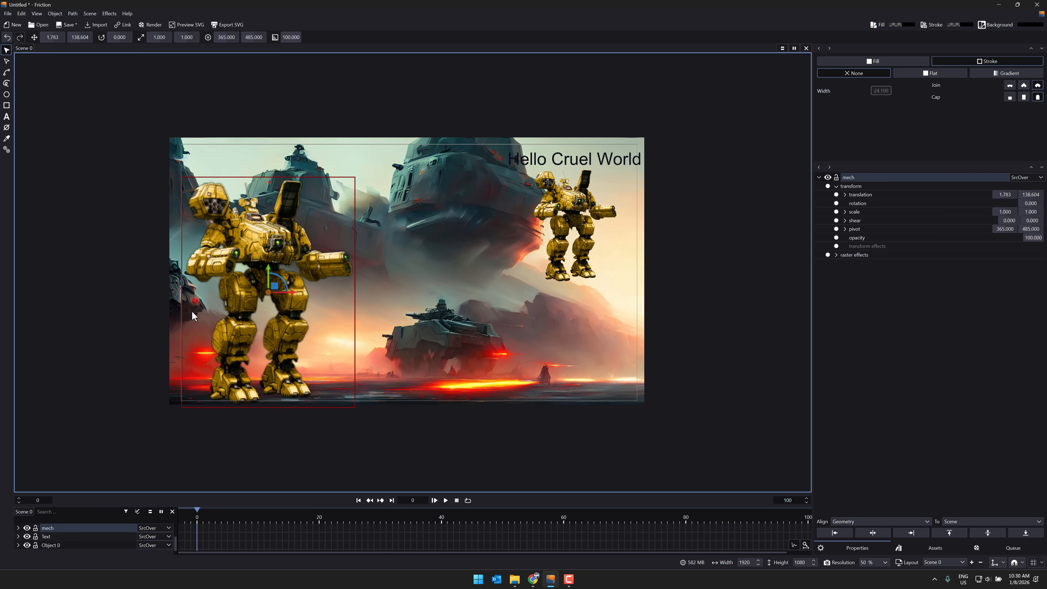
Step: Switch to the browser, show the Friction website in full screen and open its download page
click(533, 580)
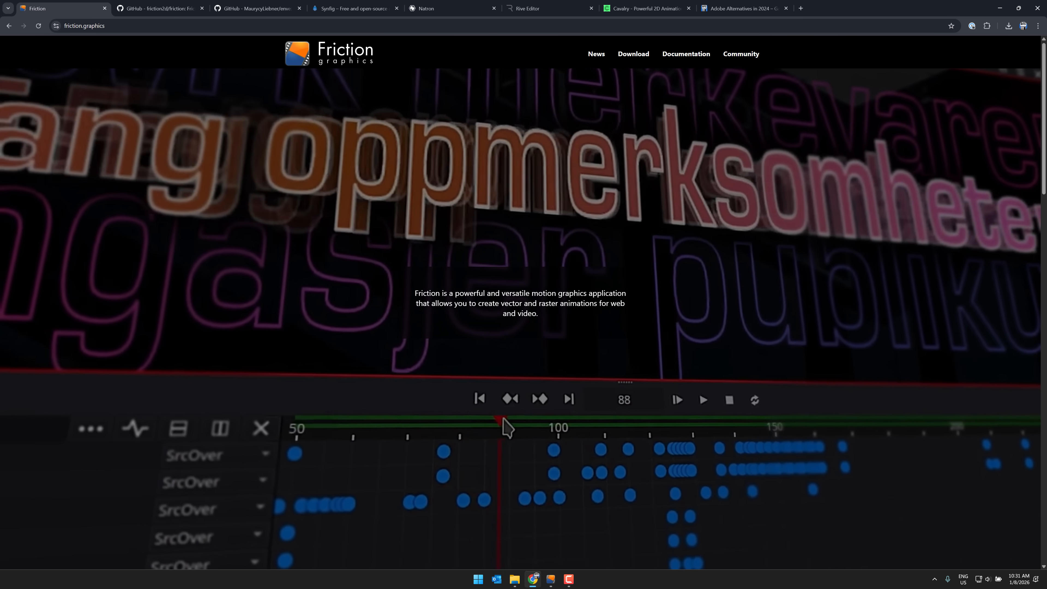
key(F11)
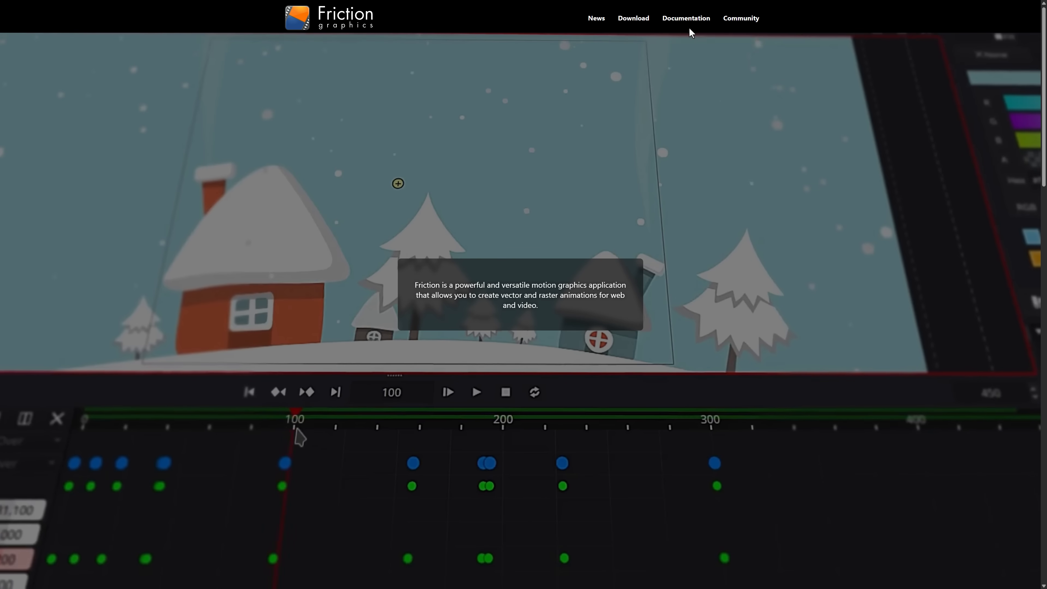
click(635, 18)
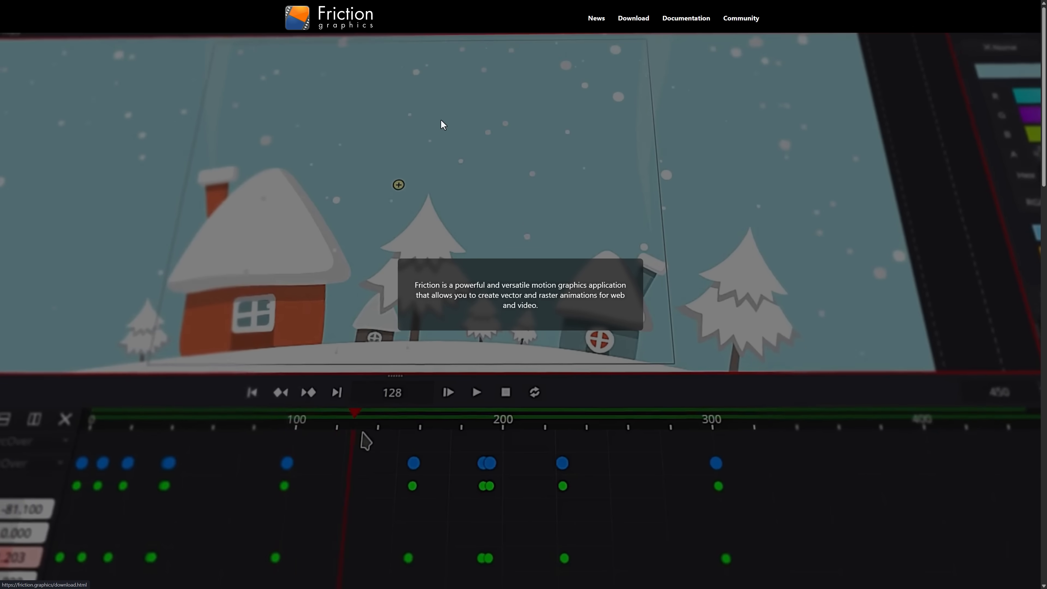
Step: Review the production release v0.9.6.1 and development release v1.0.0-rc.3 entries, and switch to the friction2d GitHub repository page
drag(304, 91, 456, 92)
click(456, 92)
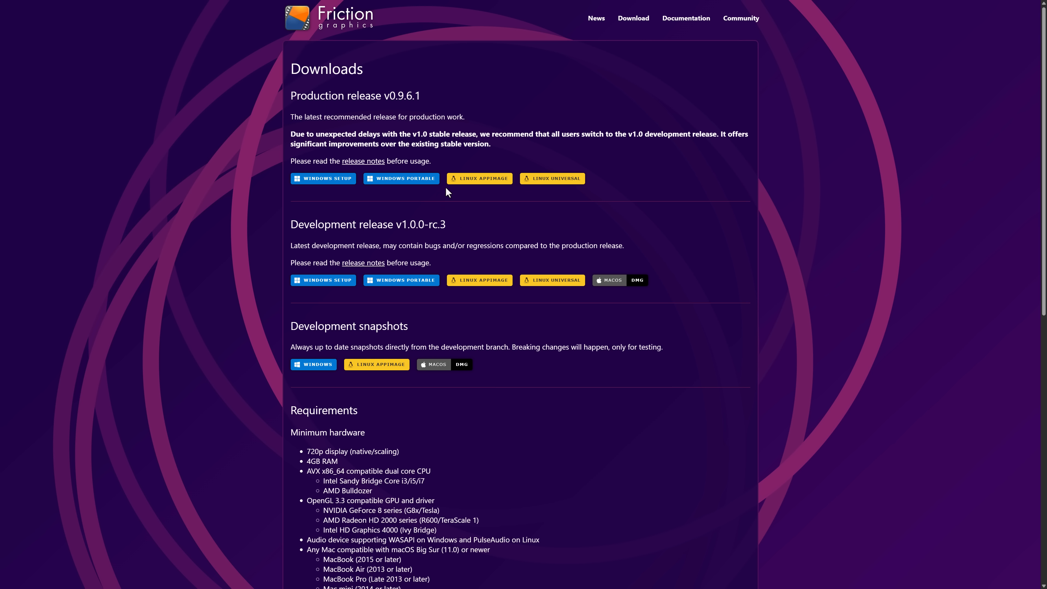
drag(524, 135, 385, 133)
click(395, 133)
drag(293, 224, 626, 264)
click(409, 253)
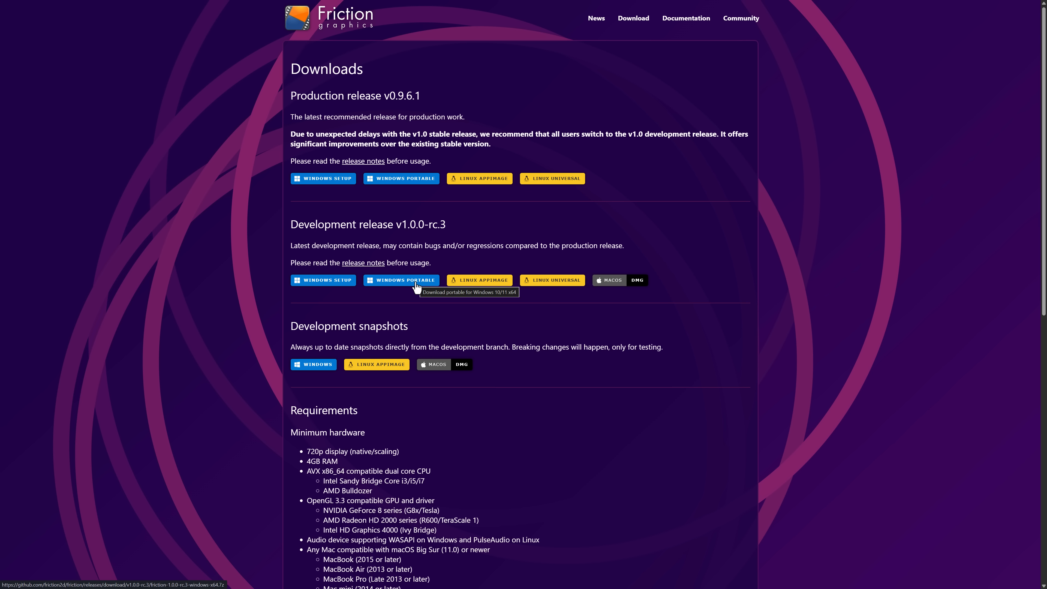
key(ctrl+Tab)
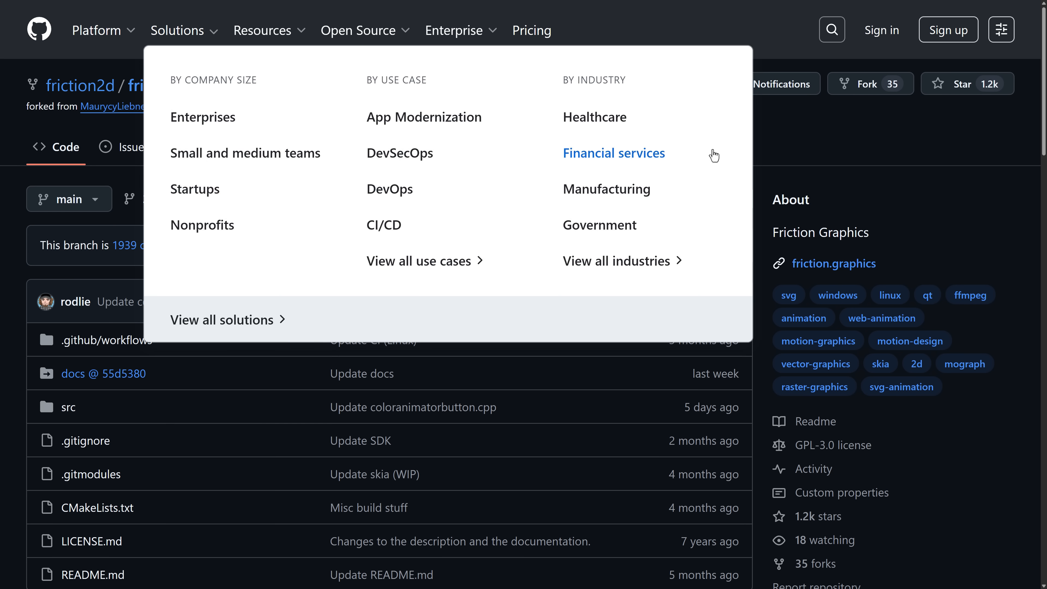
Step: Check the license entry of the Friction repository and open the upstream enve repository it was forked from
scroll(919, 206, down, 1)
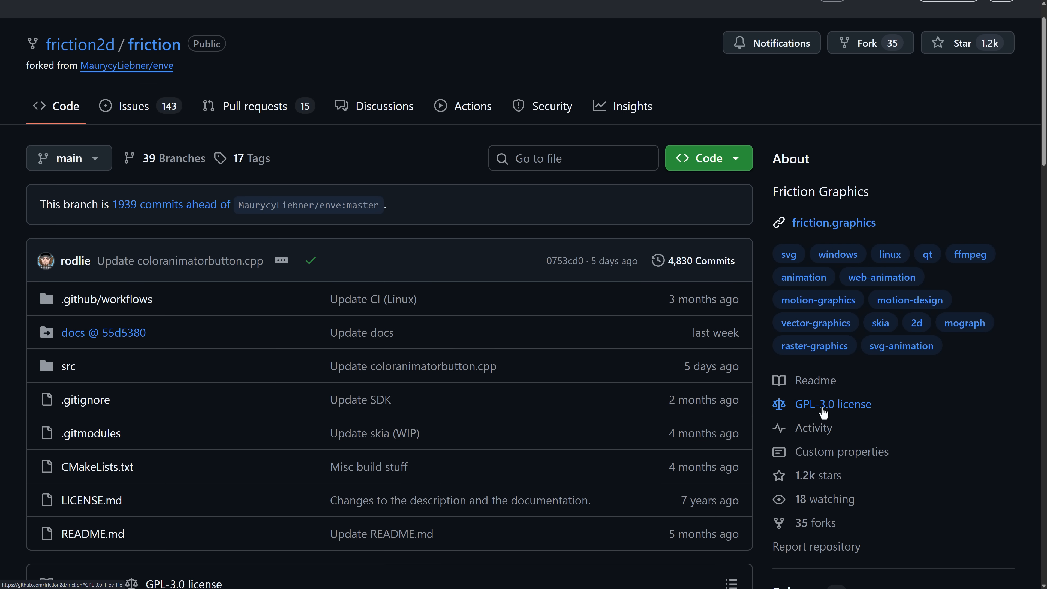
scroll(212, 311, up, 1)
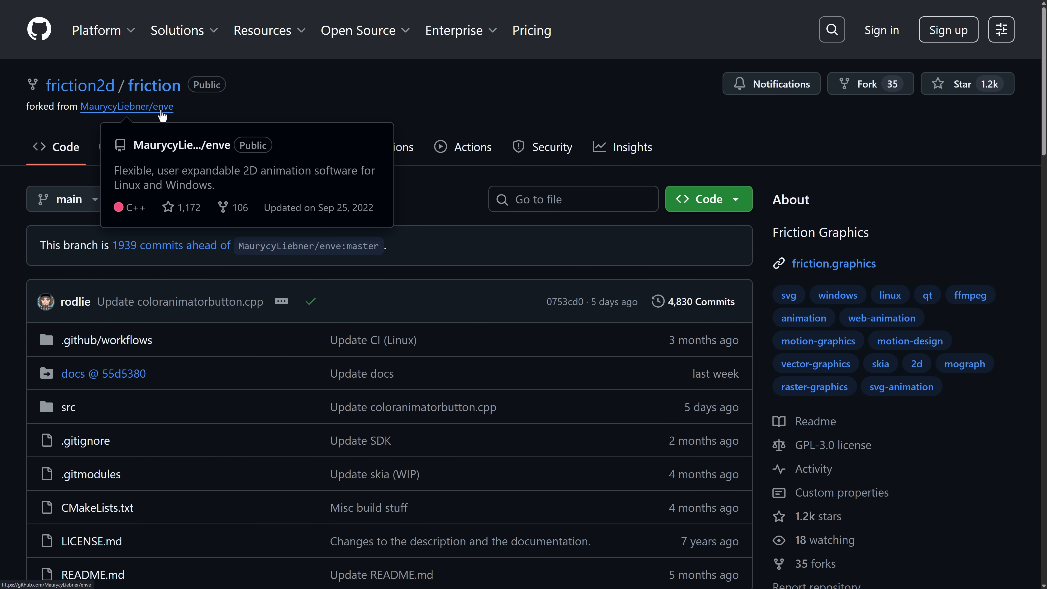
click(162, 116)
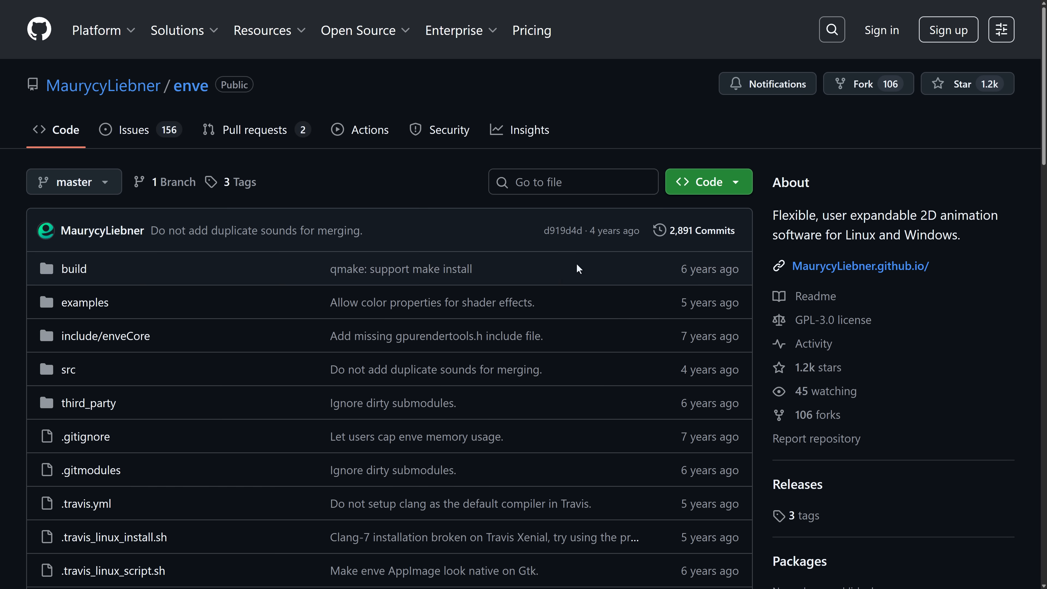
Step: Examine the enve repository's file list, commit ages and language breakdown, and return to the Friction repository
scroll(699, 302, down, 3)
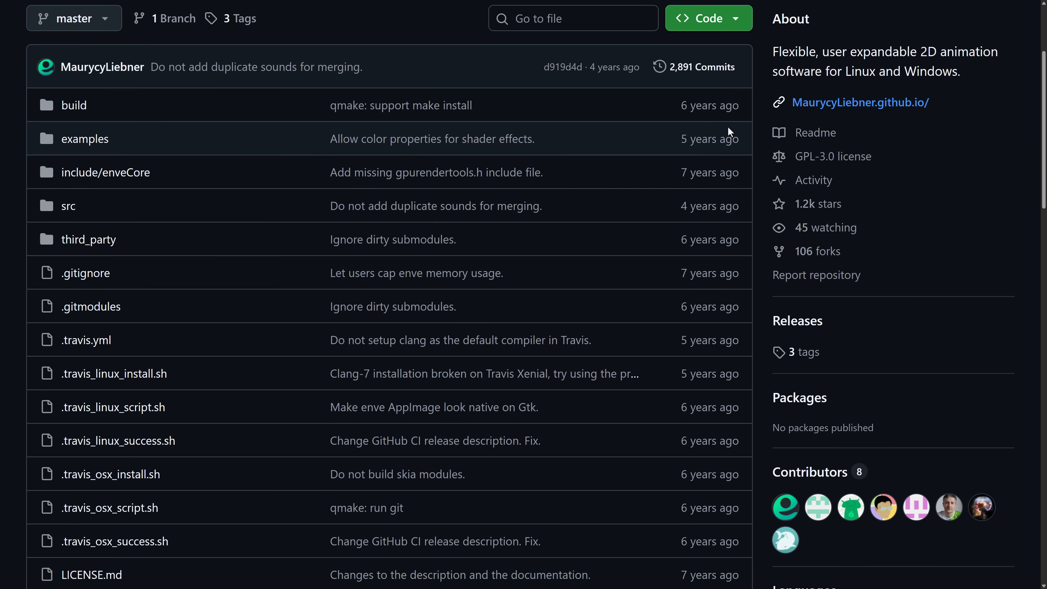
drag(680, 206, 735, 272)
scroll(735, 272, down, 5)
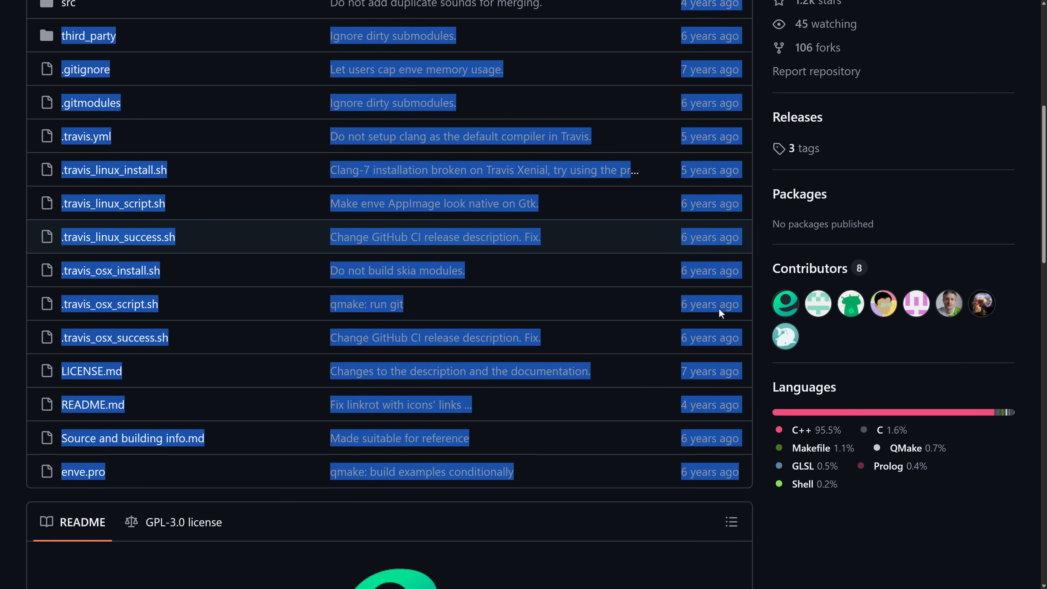
scroll(783, 306, up, 8)
click(889, 232)
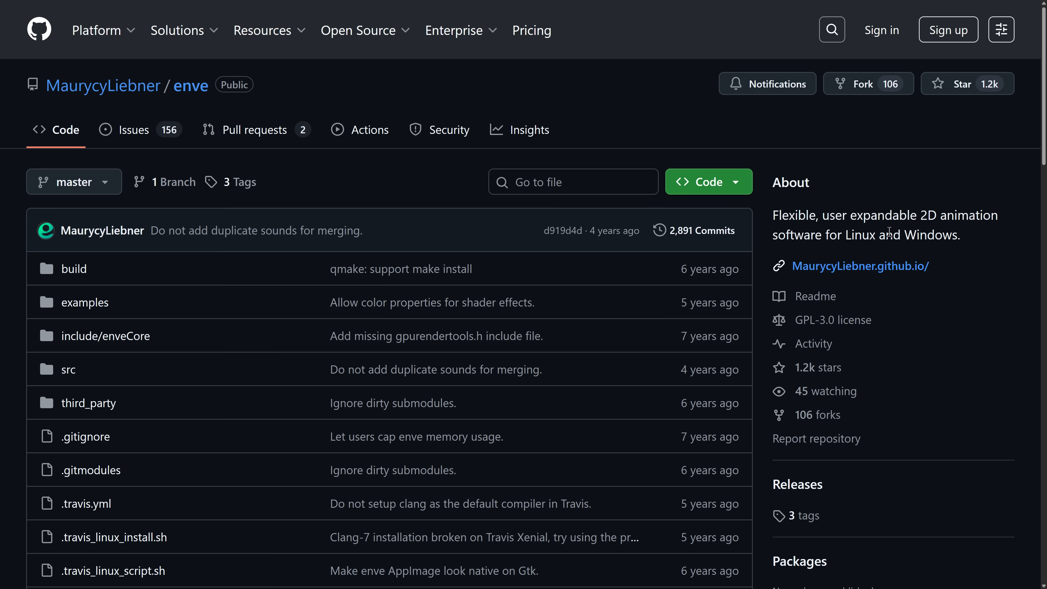
key(ctrl+Tab)
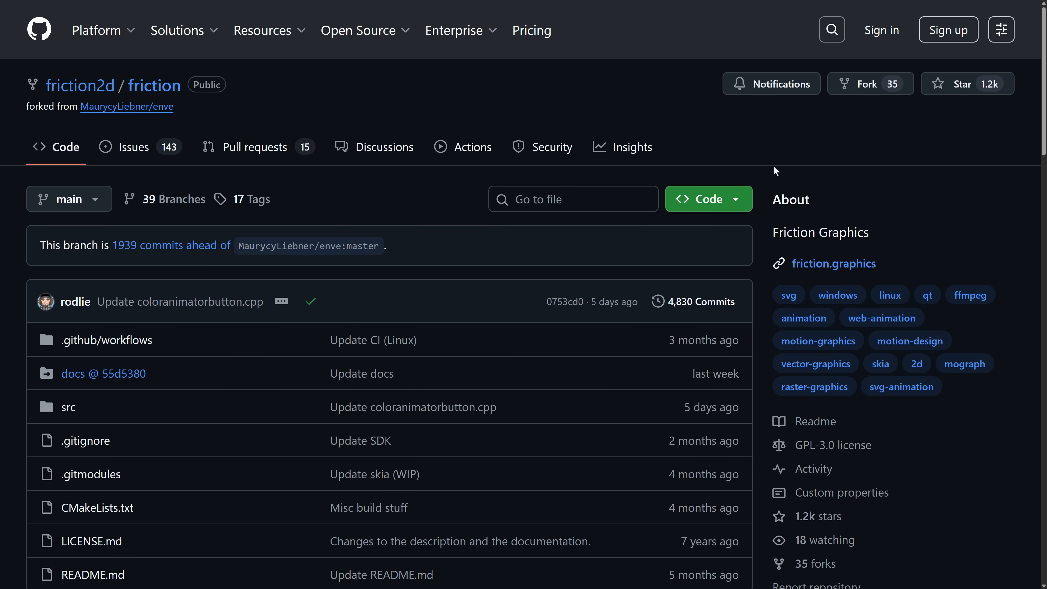
Step: View the Rive and Cavalry websites and browse the product lists in the GameFromScratch article Adobe Alternatives in 2024
click(165, 112)
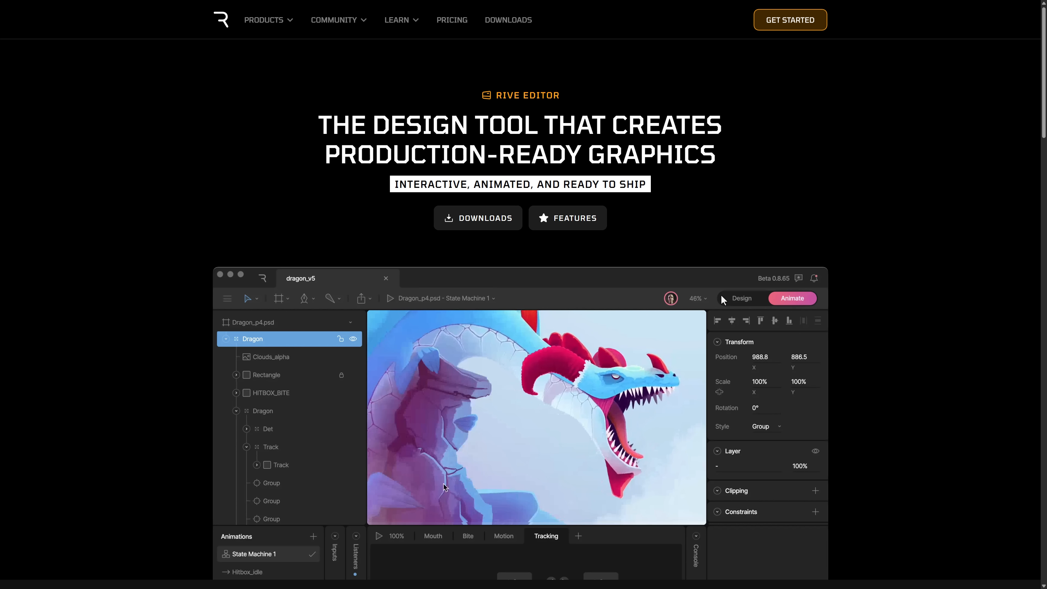
key(ctrl+Tab)
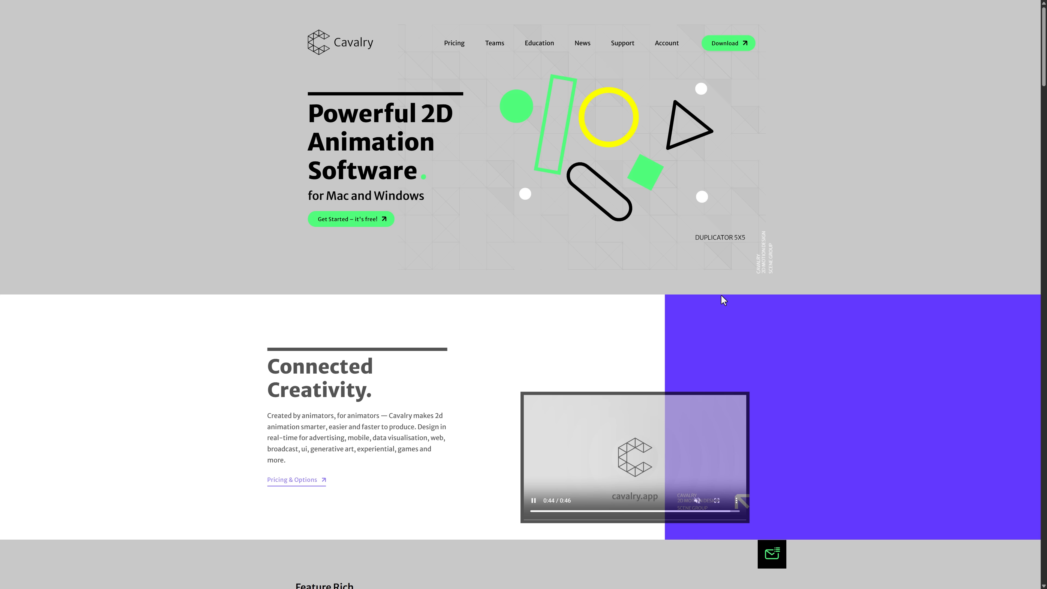
key(ctrl+Tab)
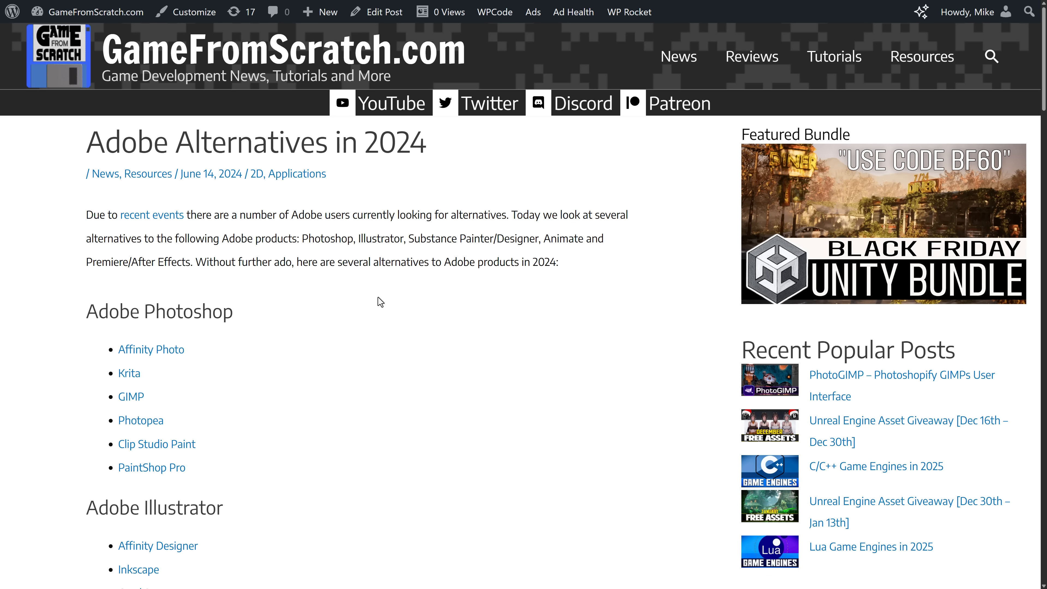
scroll(335, 236, down, 12)
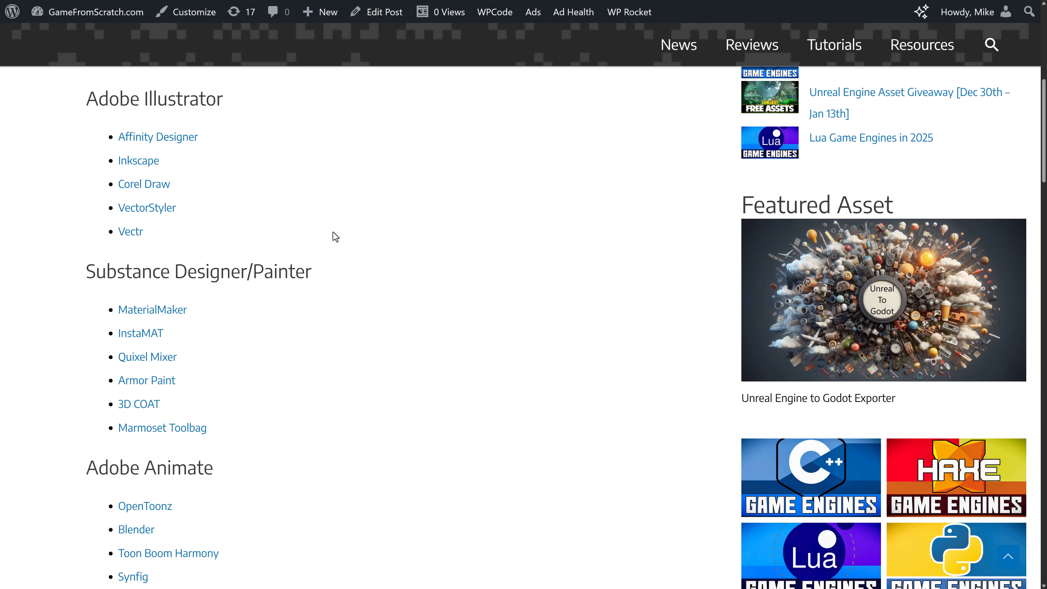
scroll(335, 237, down, 8)
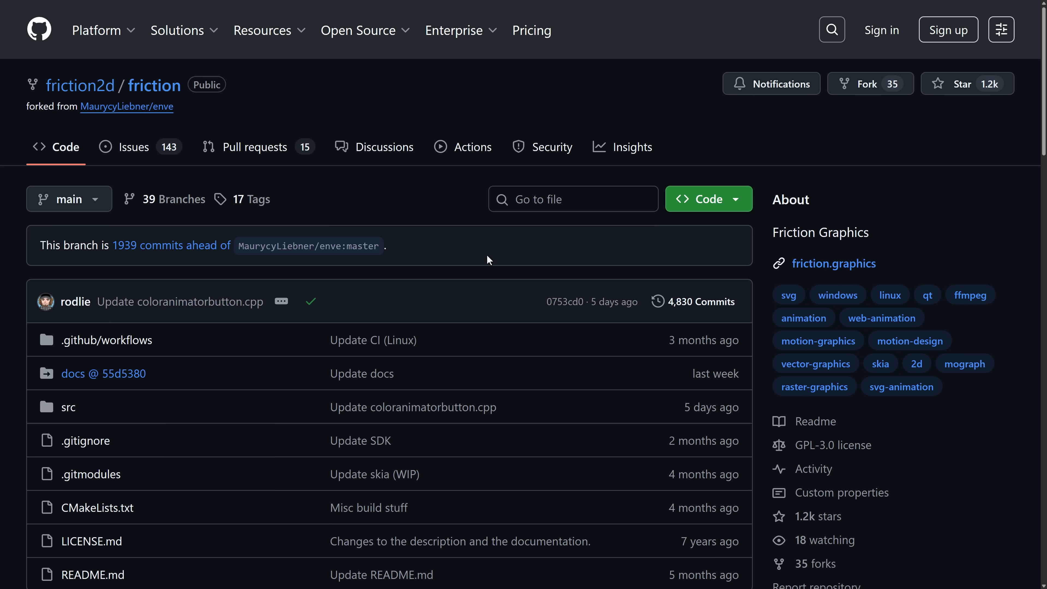
Step: Revisit the enve repository briefly and examine the Friction repository's README, releases, languages and file commit dates
key(ctrl+Tab)
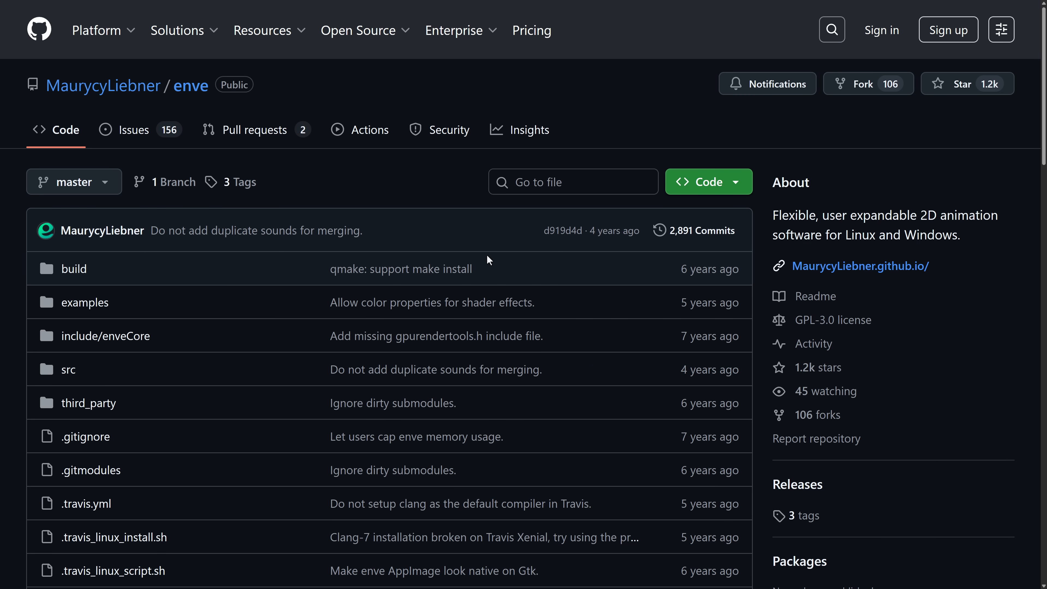
key(ctrl+Tab)
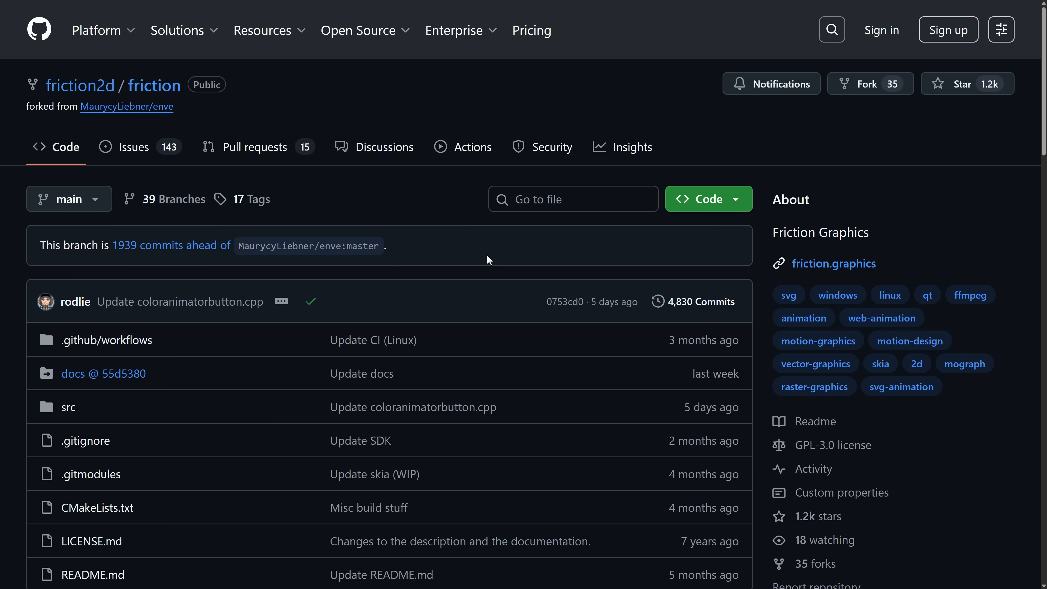
scroll(808, 281, down, 7)
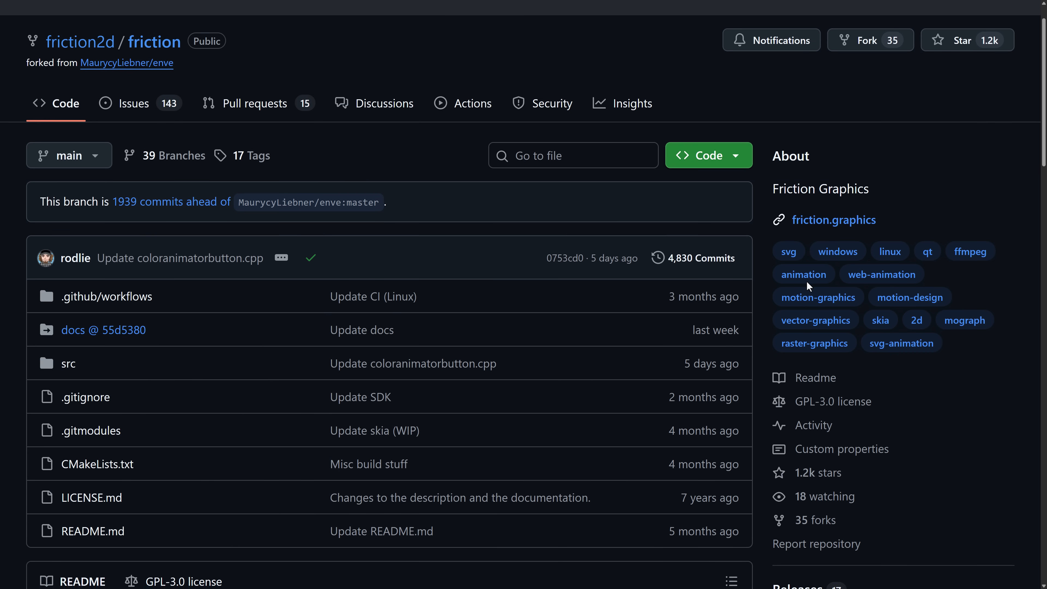
scroll(843, 410, down, 2)
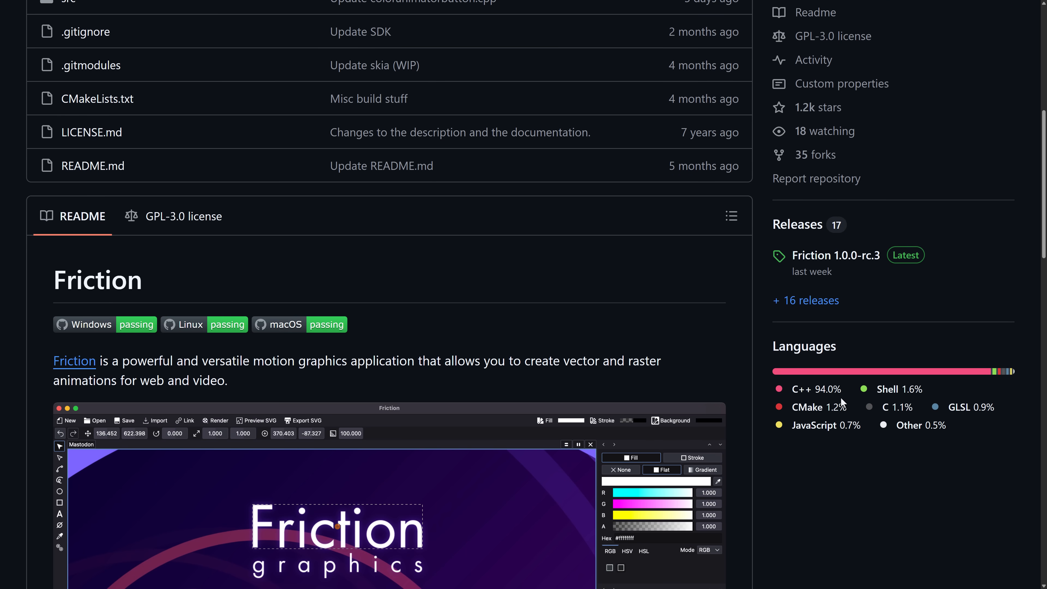
scroll(841, 397, up, 3)
scroll(839, 389, up, 1)
scroll(837, 391, down, 15)
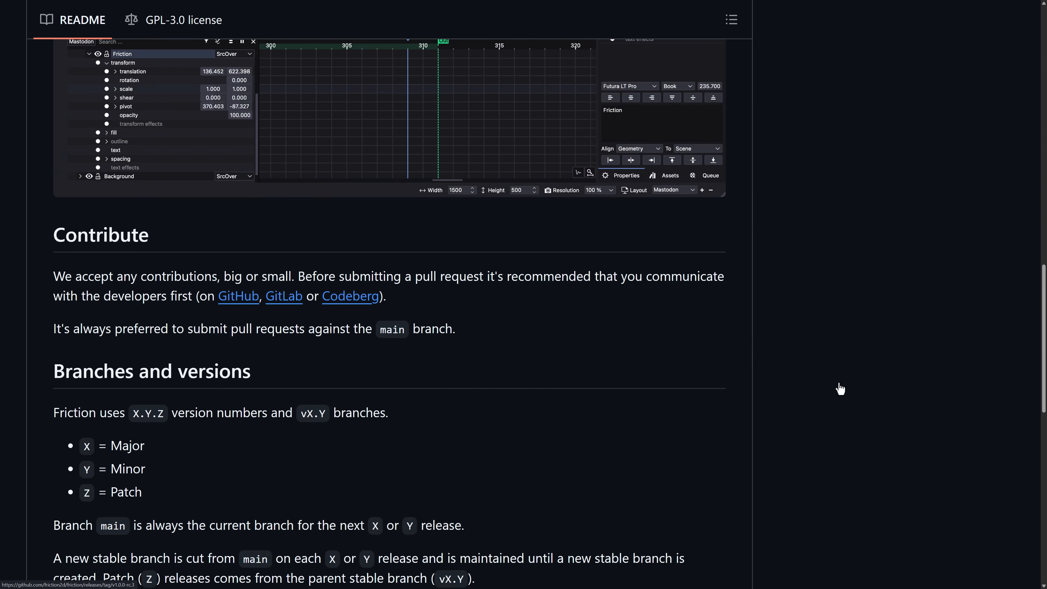
scroll(870, 378, up, 19)
scroll(870, 413, up, 2)
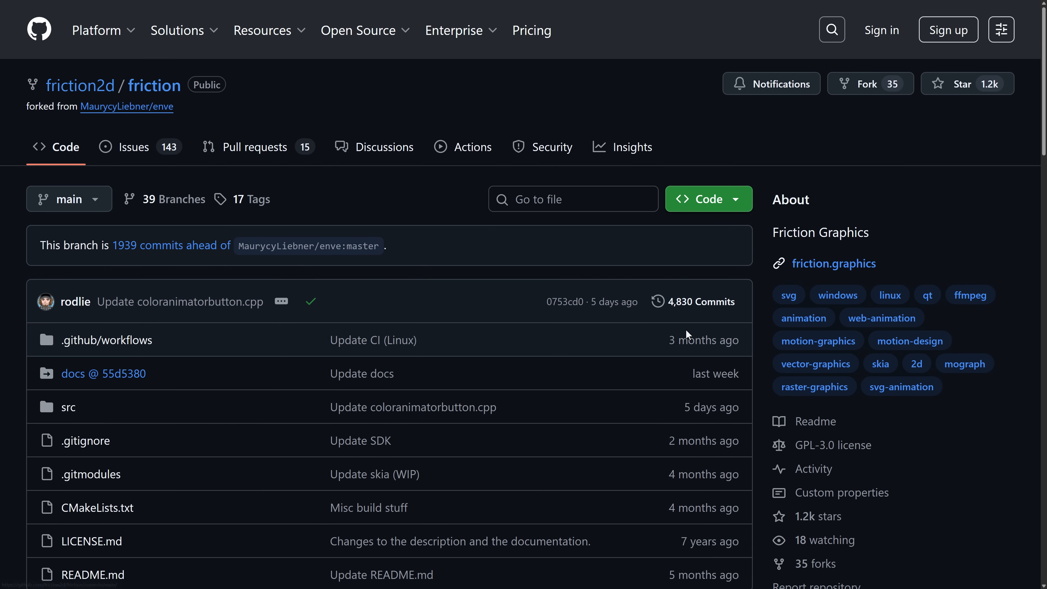
mouse_move(707, 336)
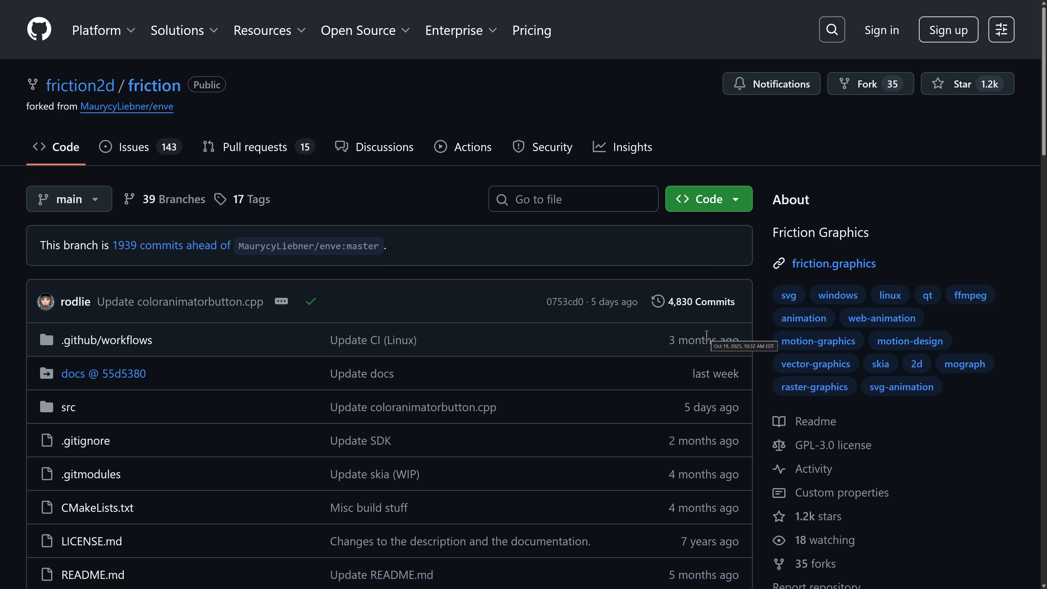